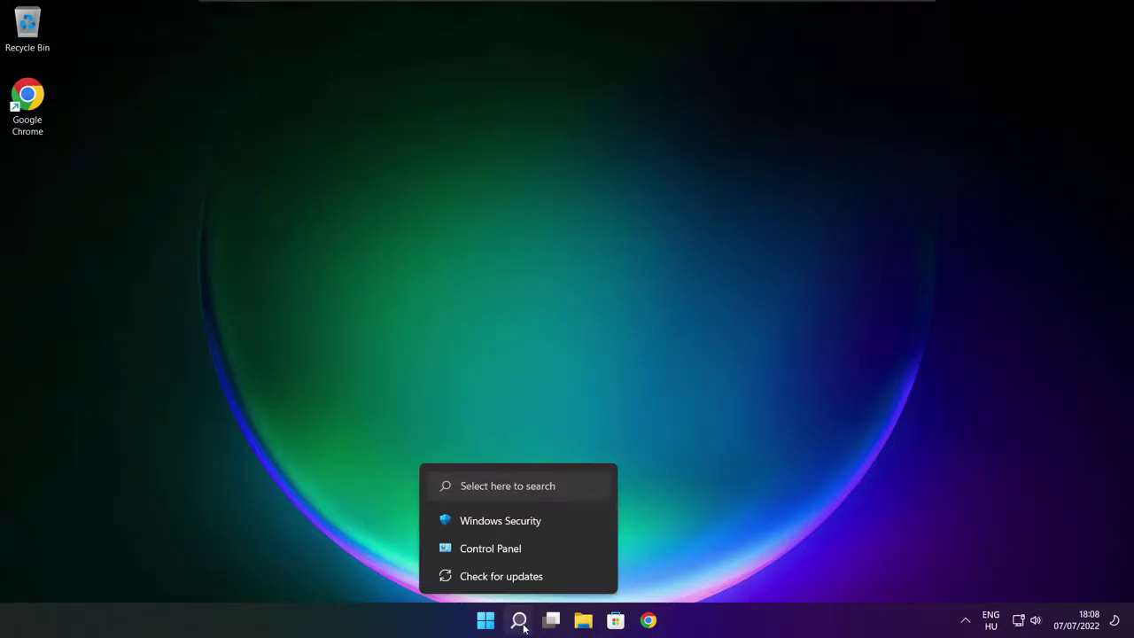
Step: Search Windows for 'device manager' and launch Device Manager
click(522, 624)
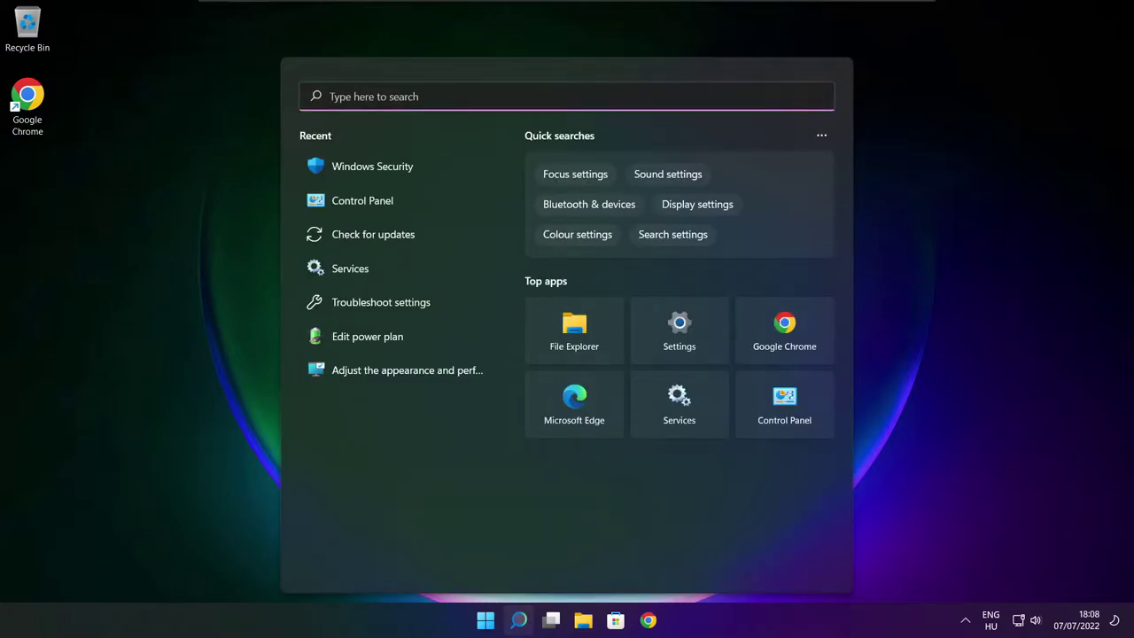
text(dev)
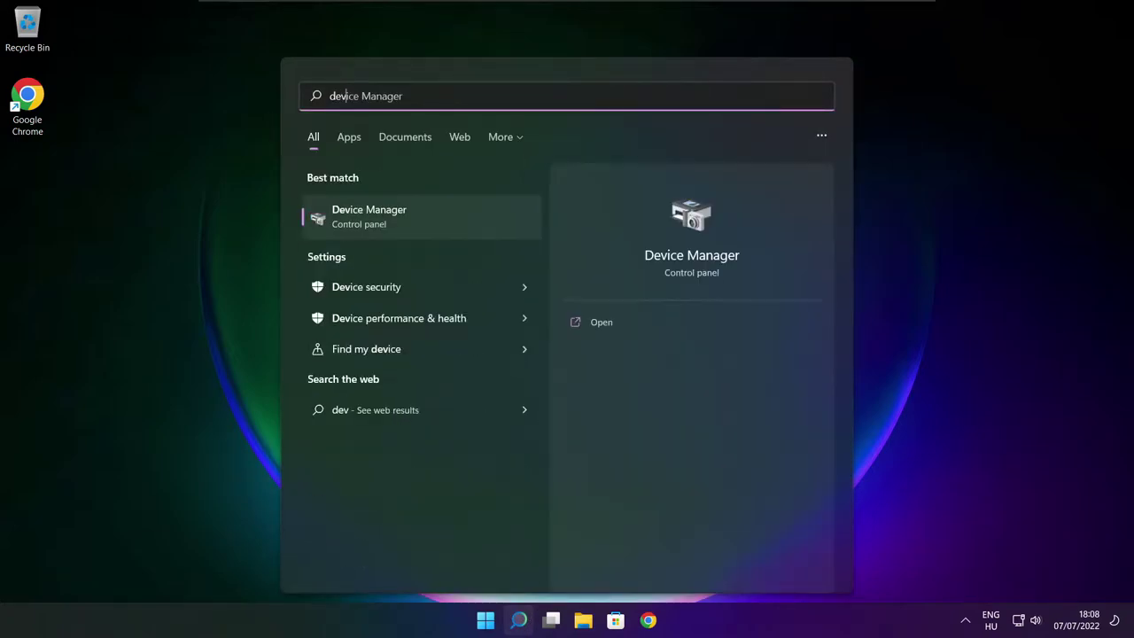
text(ice man)
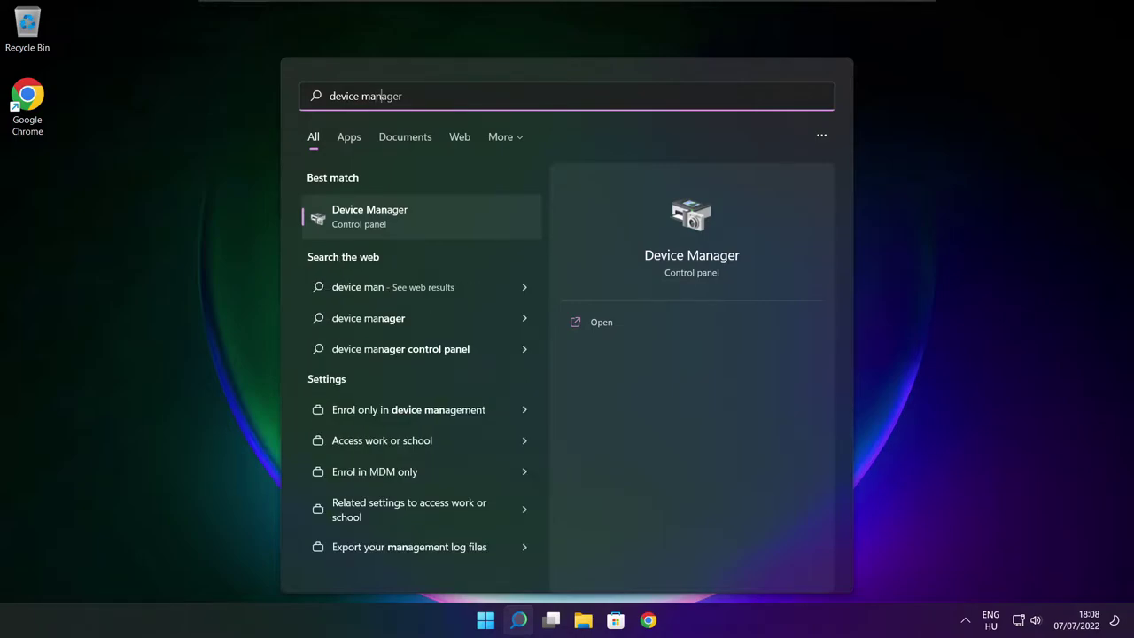
text(ager)
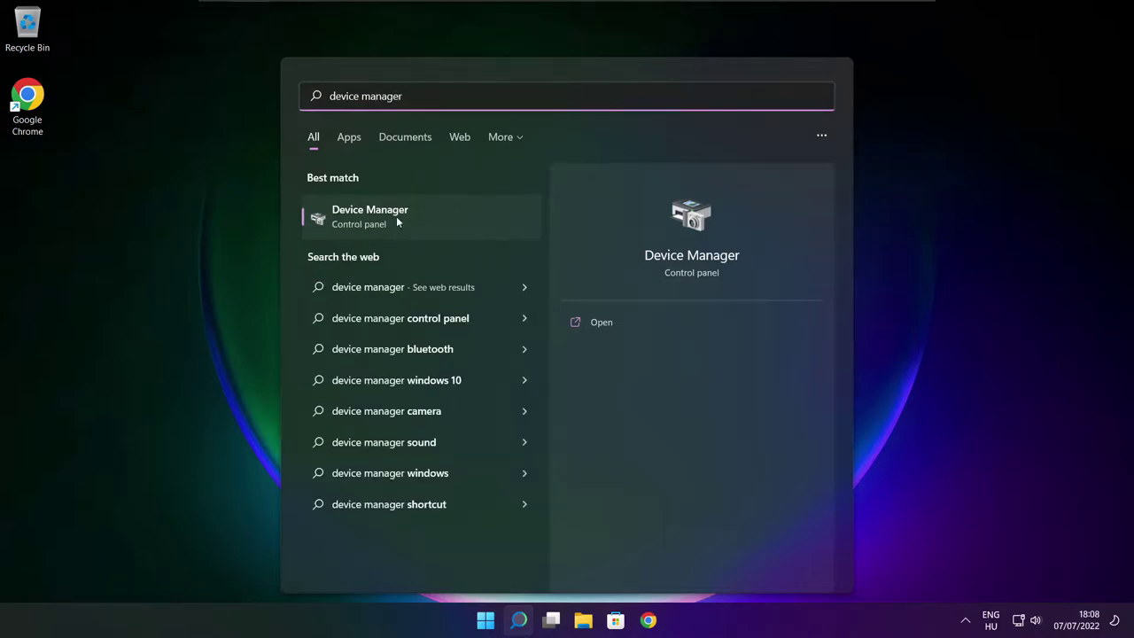
click(463, 220)
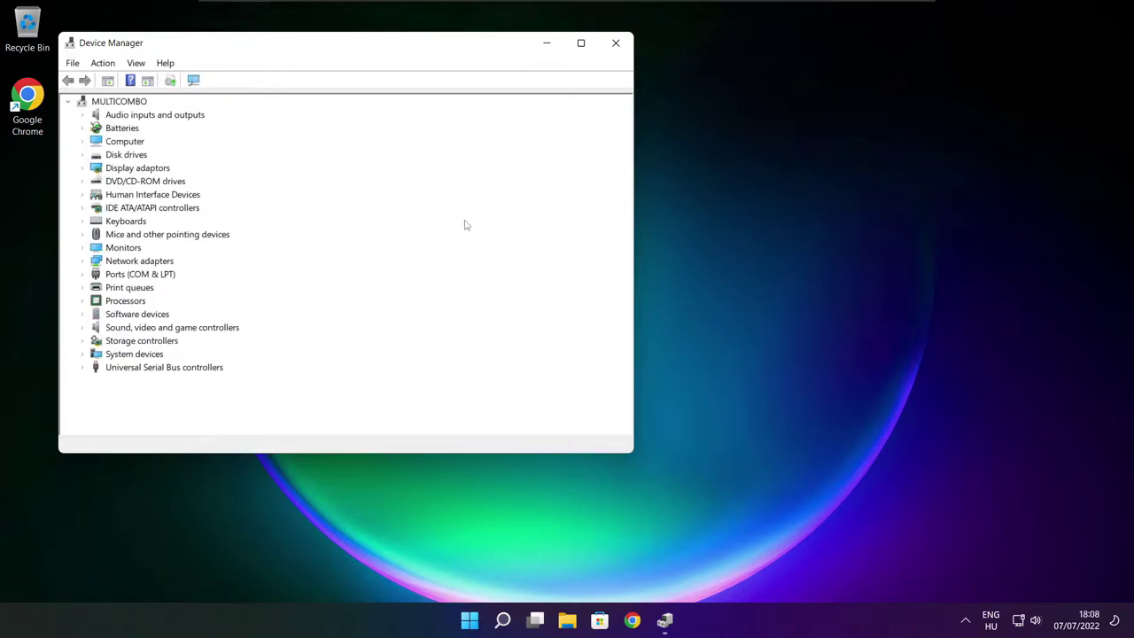
Step: Maximise Device Manager and auto-search for a newer VMware SVGA 3D display driver, then dismiss the result
click(582, 49)
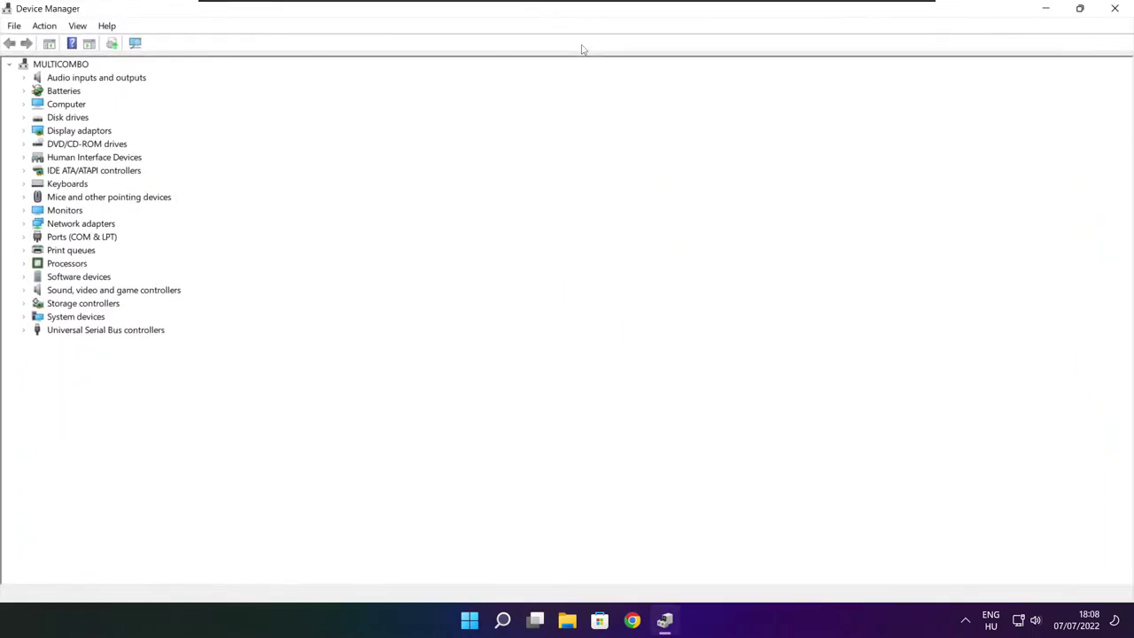
click(43, 133)
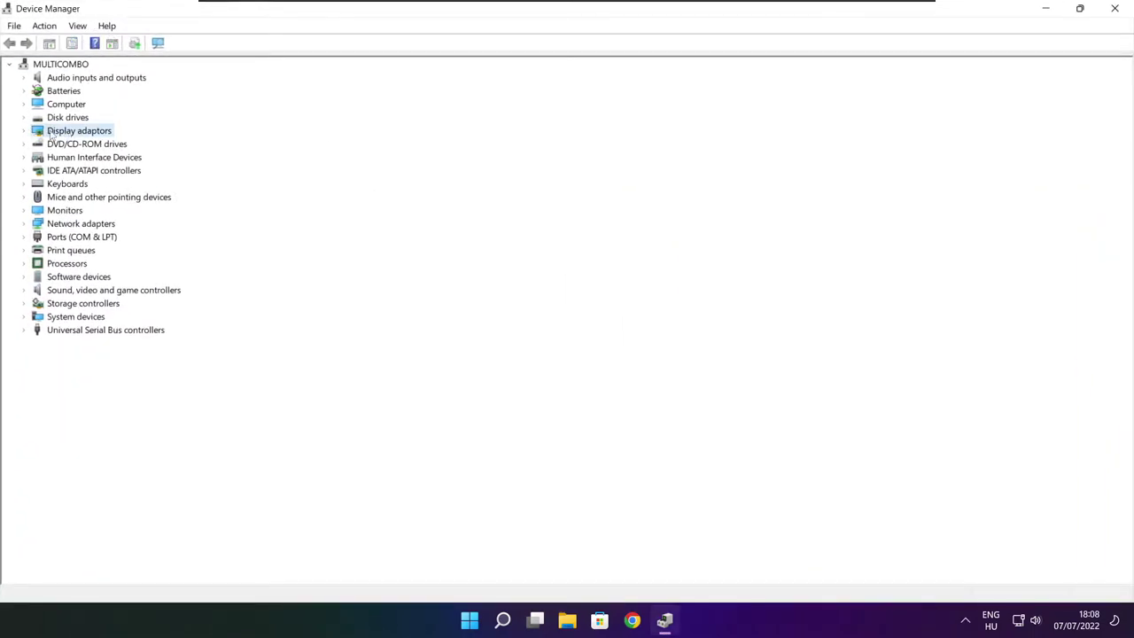
click(24, 131)
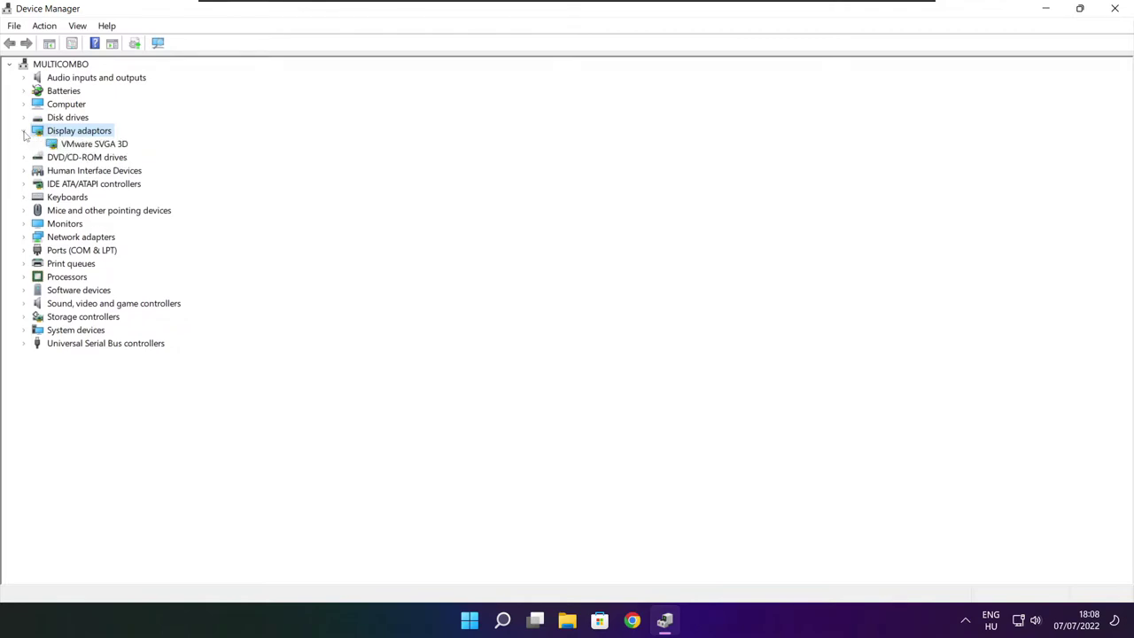
click(51, 147)
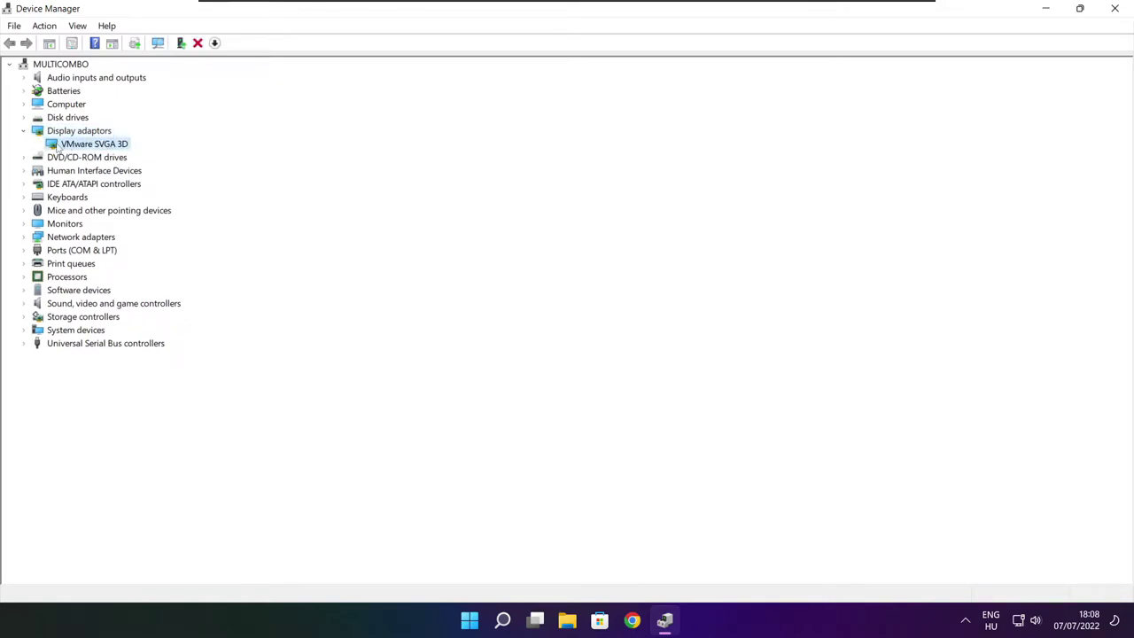
right_click(82, 146)
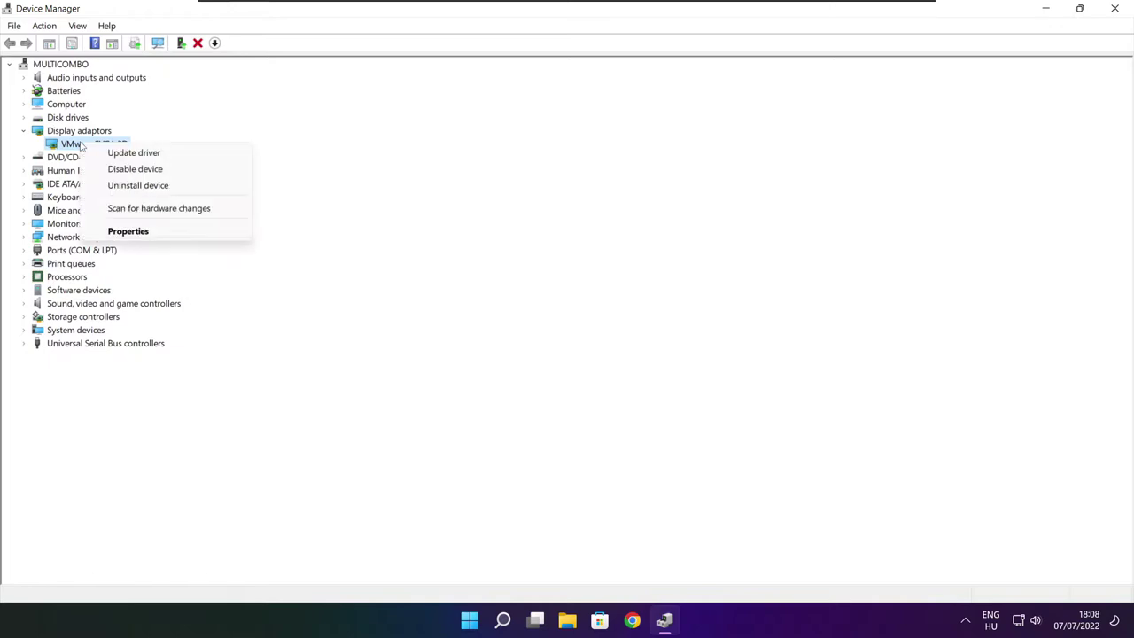
click(163, 155)
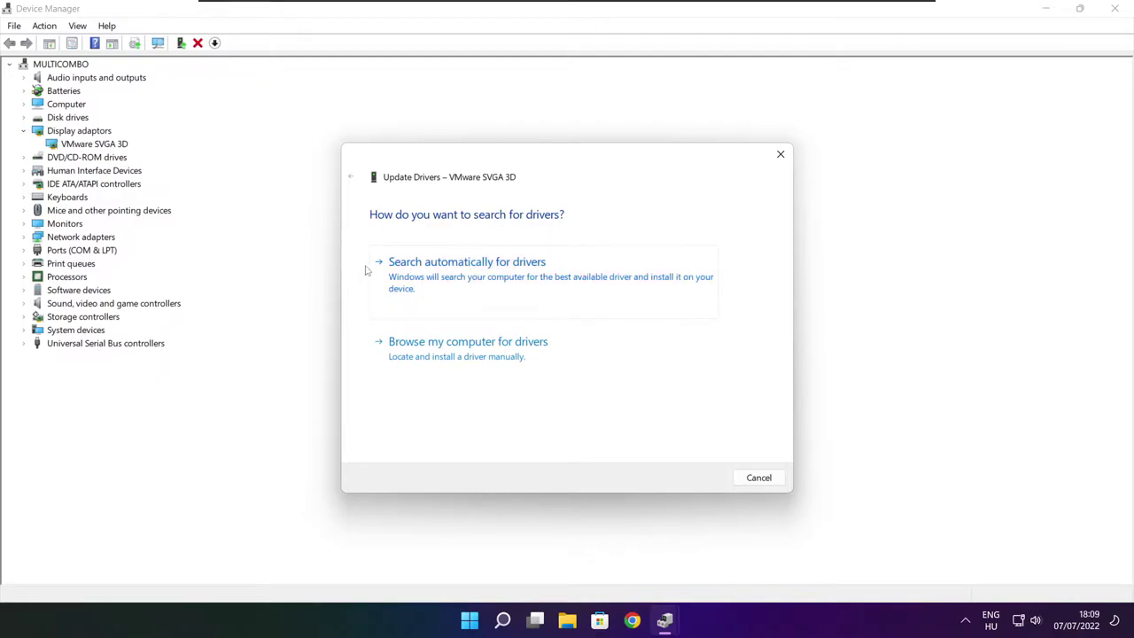
click(521, 285)
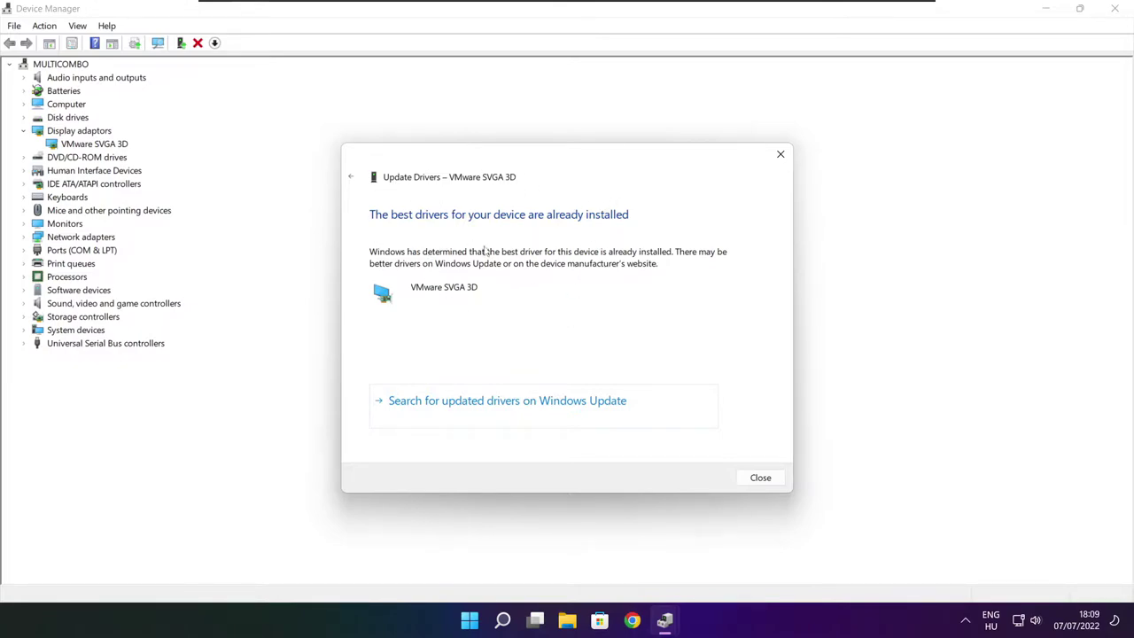
click(759, 479)
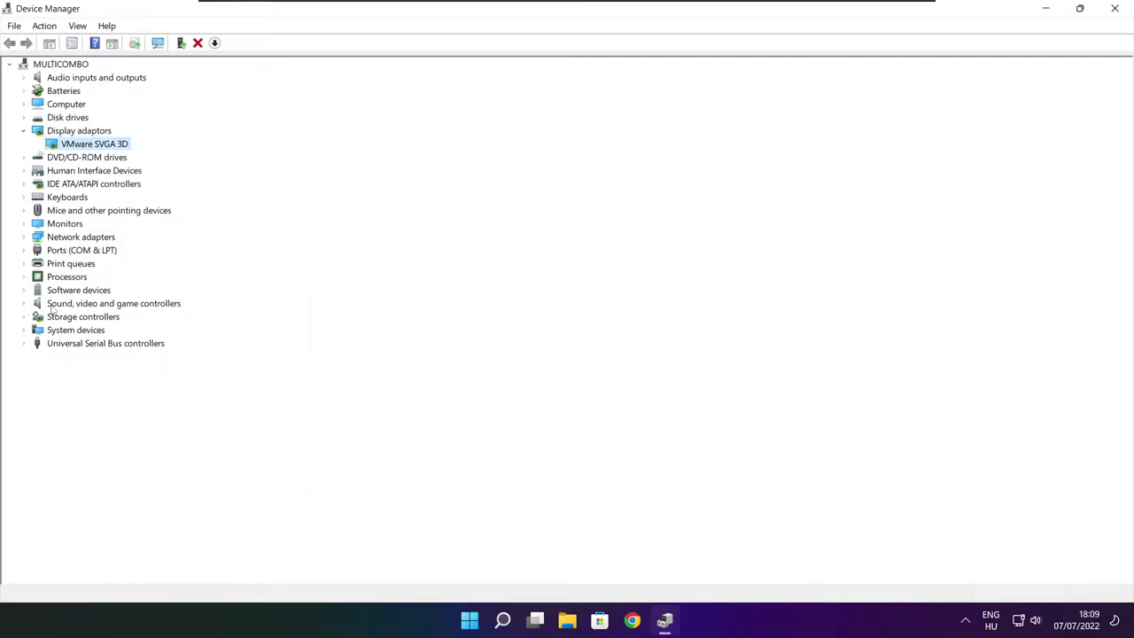
Step: Auto-search for a newer High Definition Audio Device driver under Sound, video and game controllers, then dismiss the result
click(80, 305)
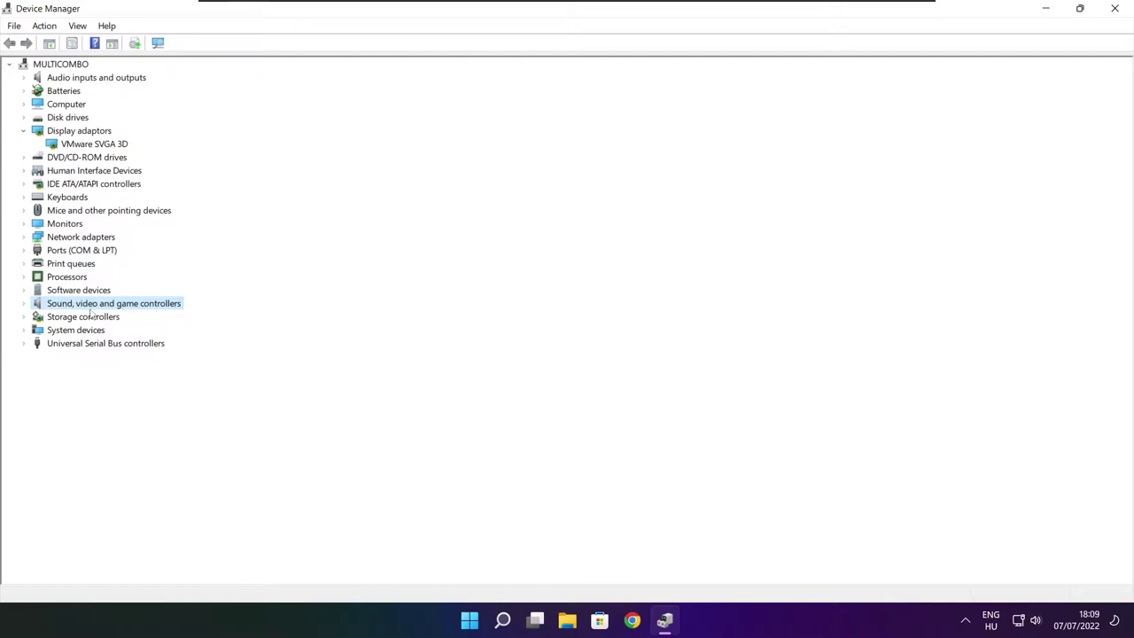
click(24, 304)
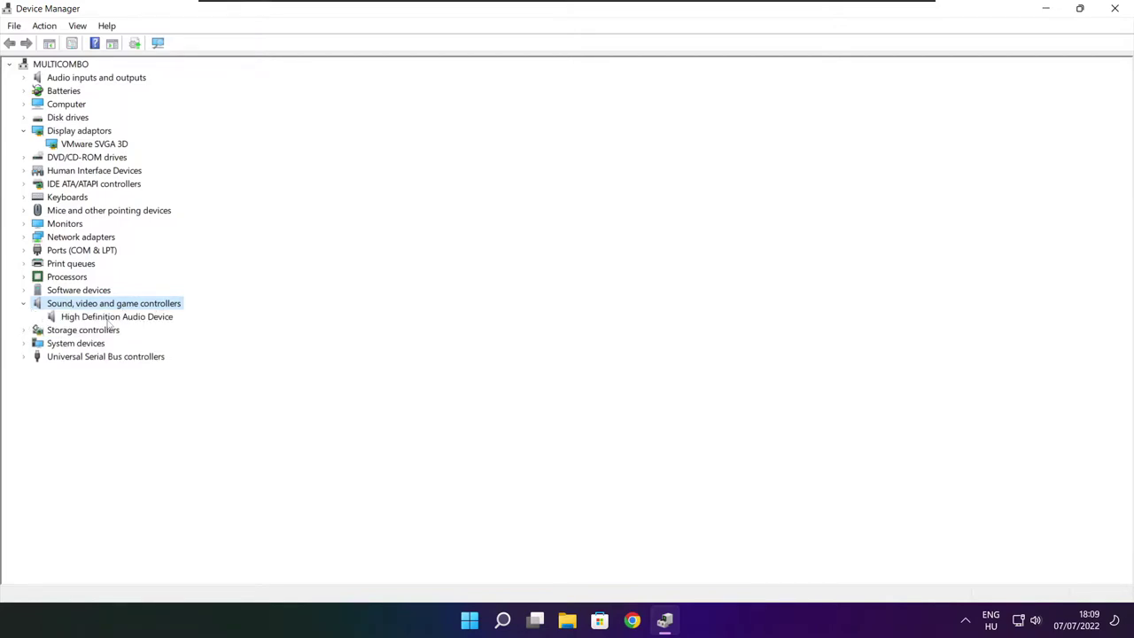
click(110, 319)
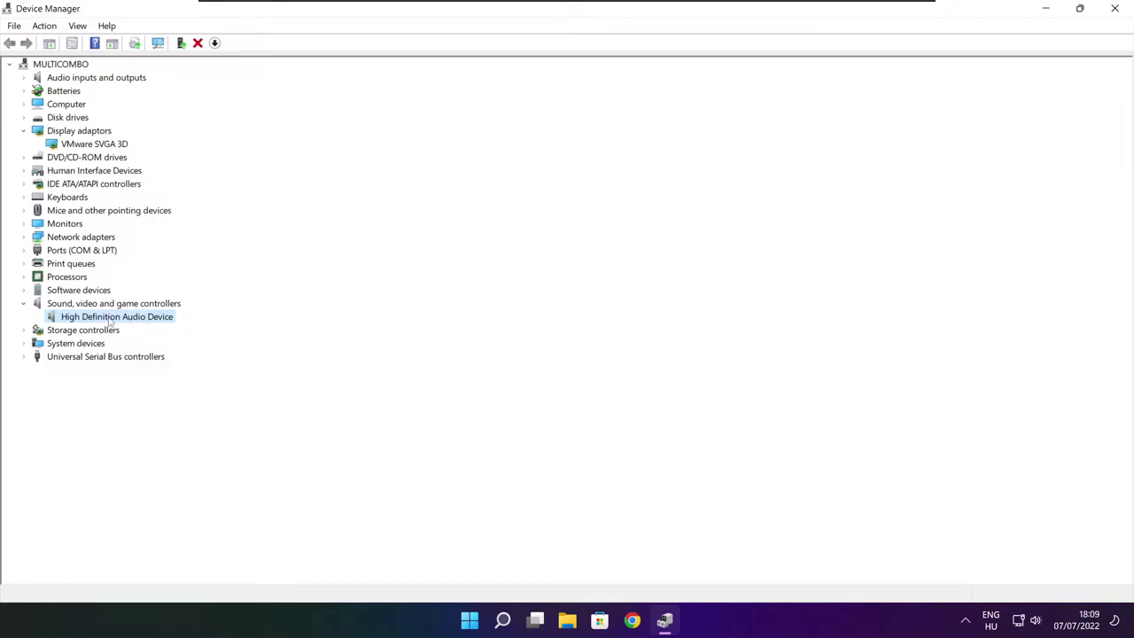
right_click(109, 320)
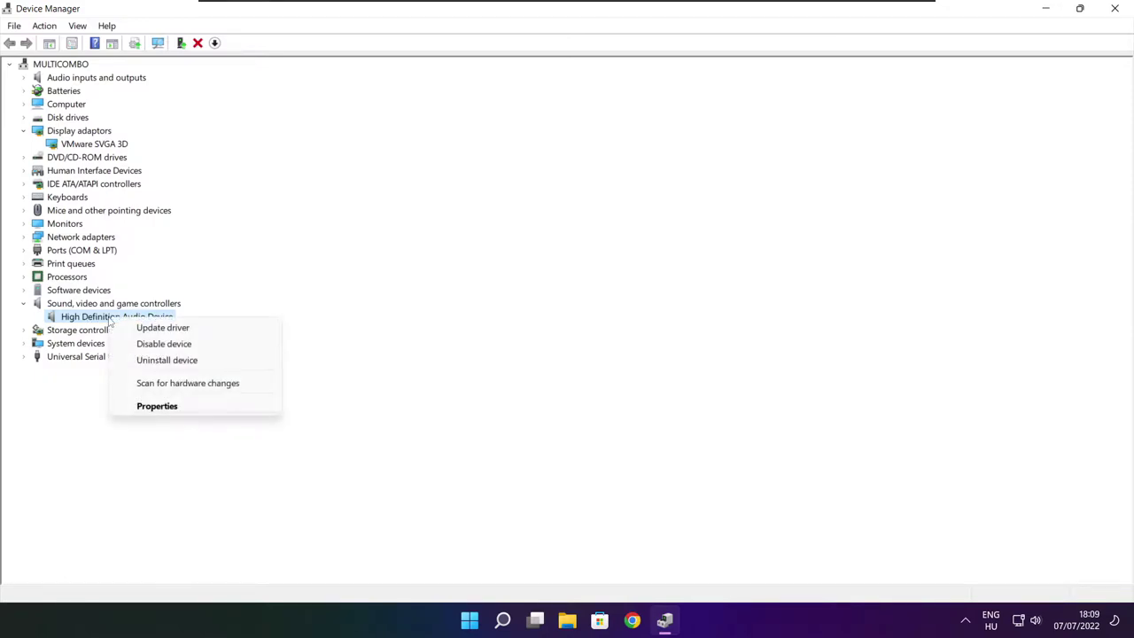
click(221, 327)
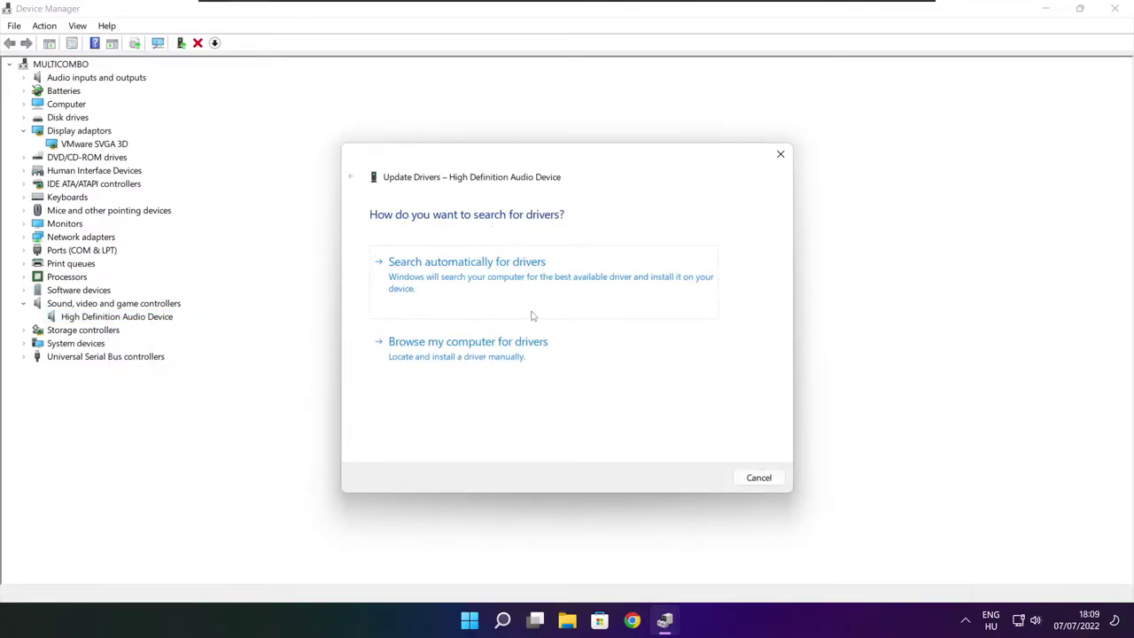
click(492, 281)
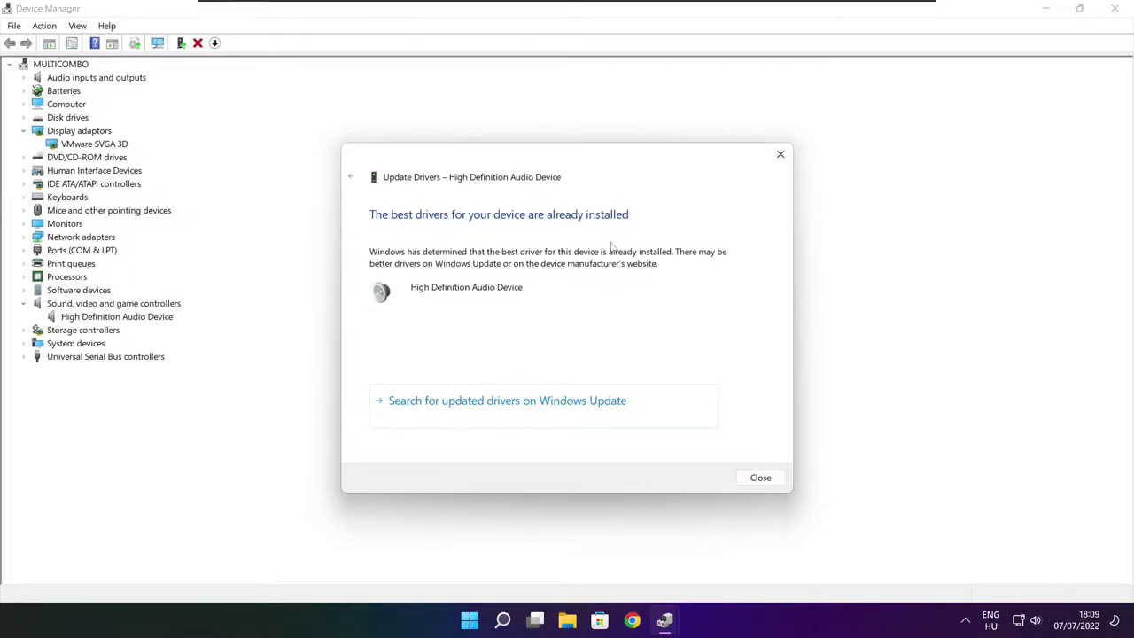
click(760, 479)
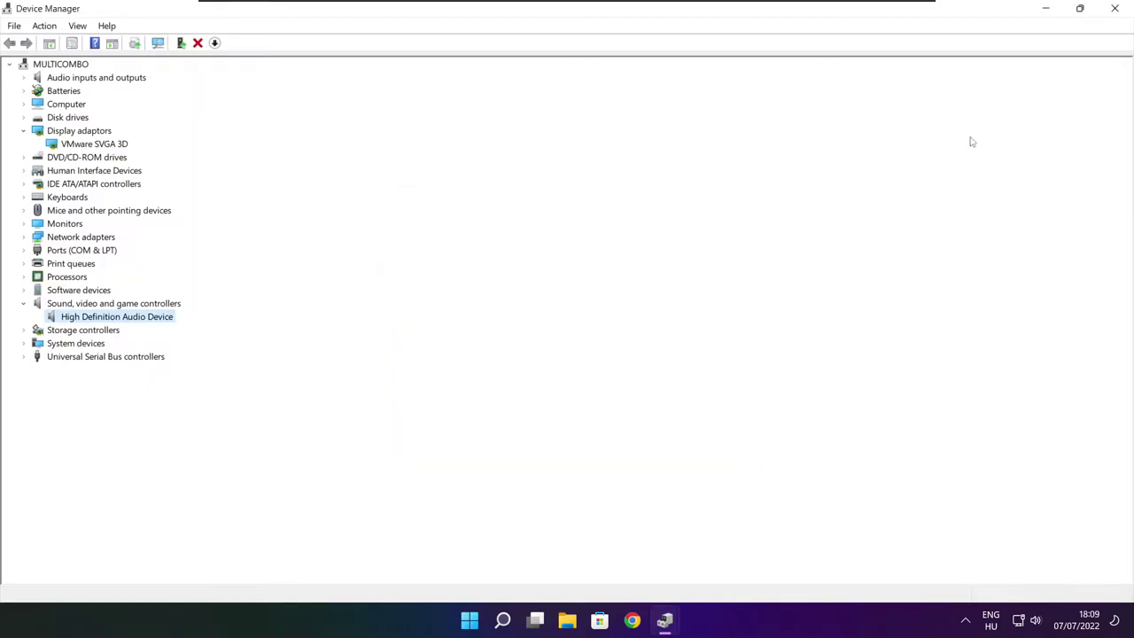
Step: Close Device Manager and search Windows for 'edit power plan'
click(1117, 10)
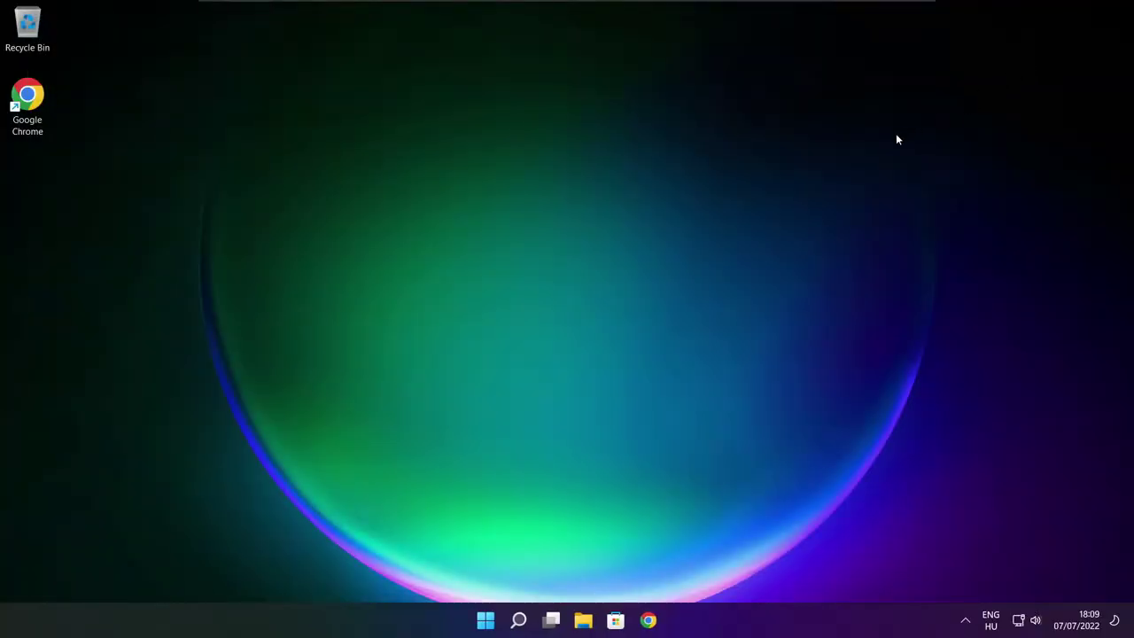
click(520, 623)
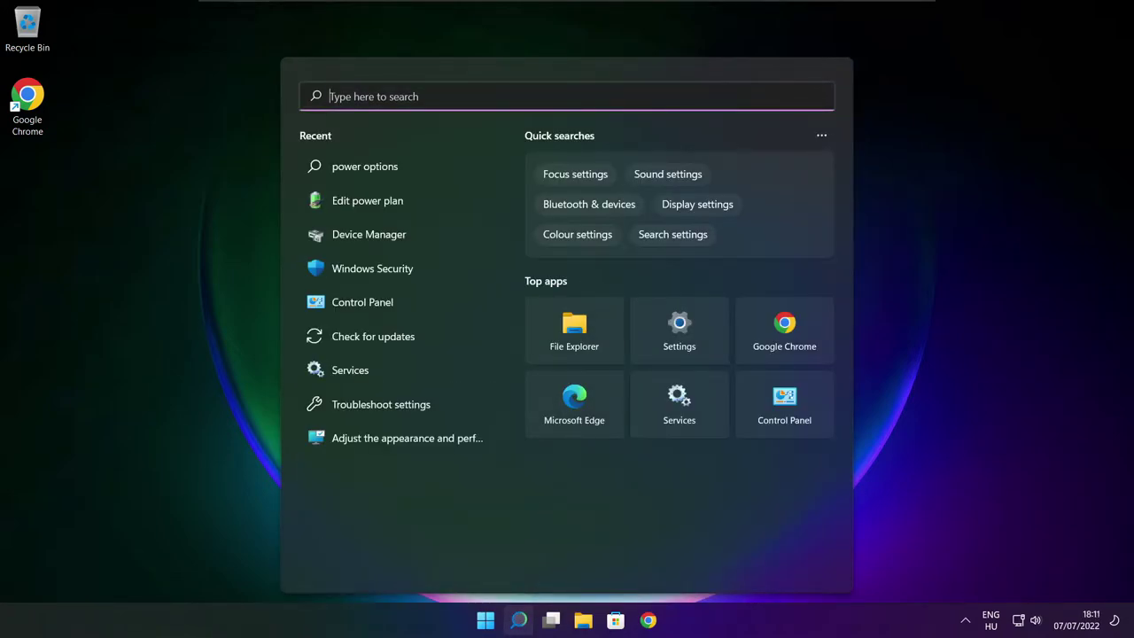
text(edit p)
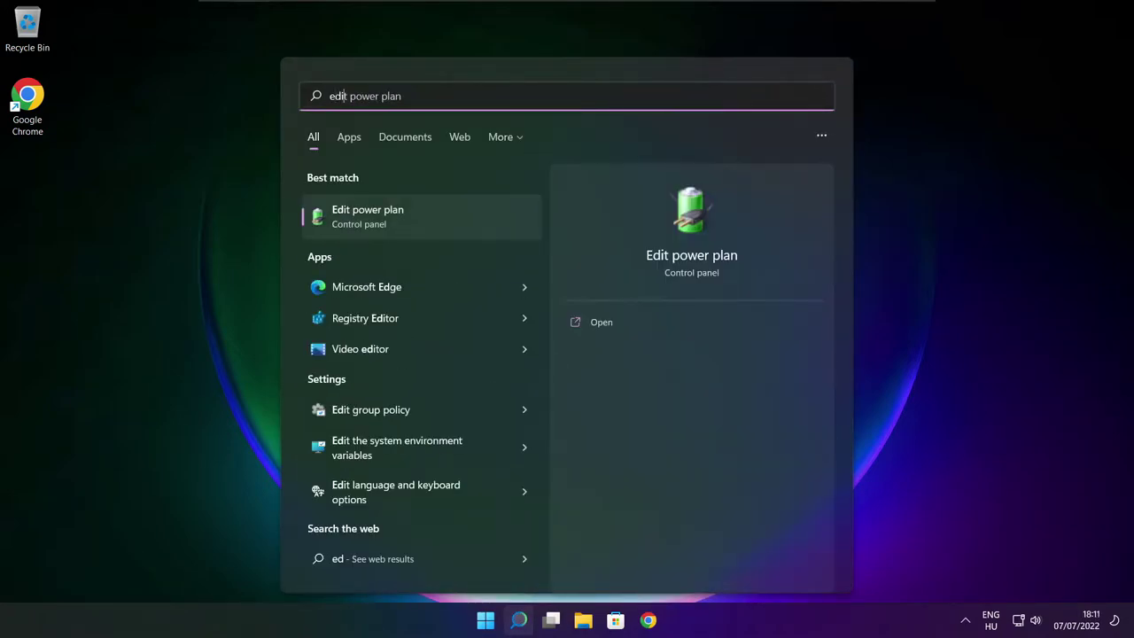
text(ower plan)
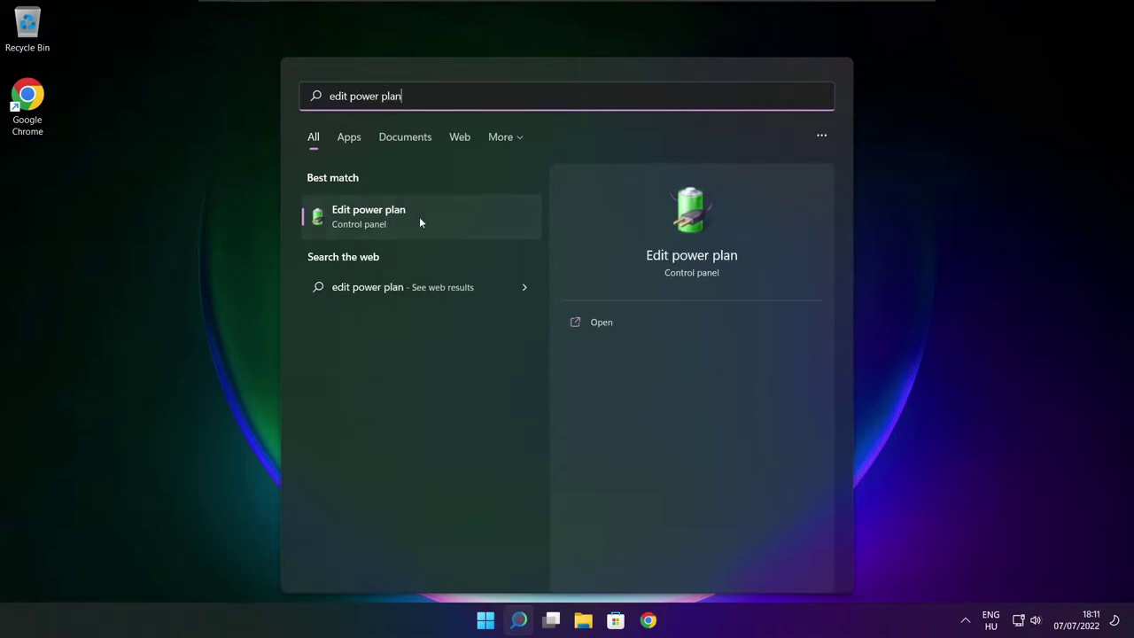
Step: Switch the active power plan from Balanced to High performance in Power Options, then close it
click(447, 218)
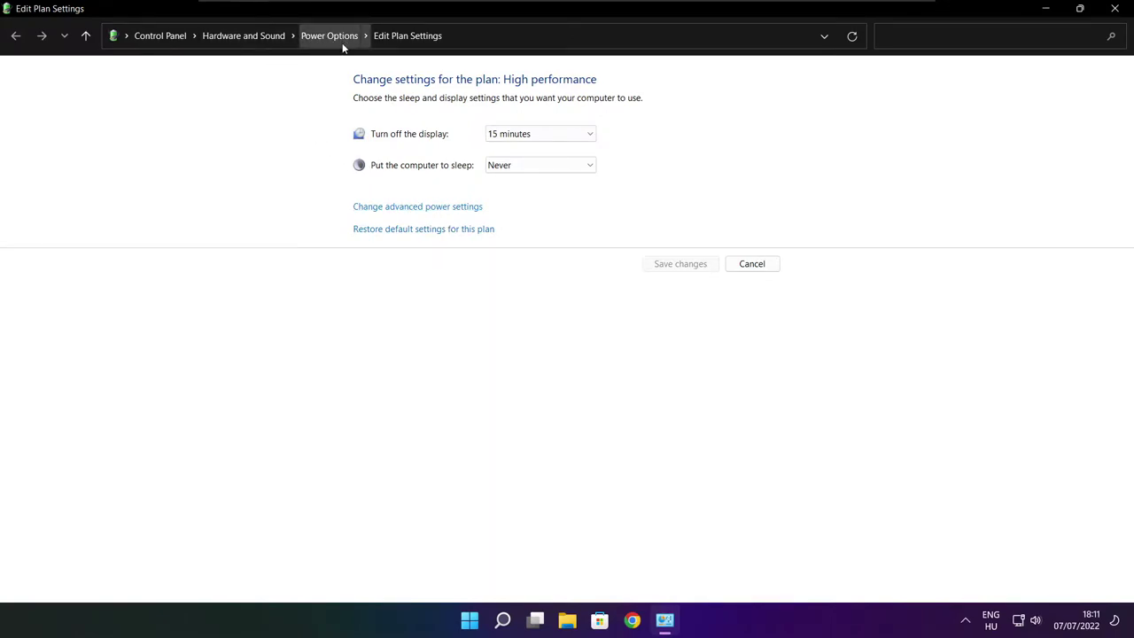
click(335, 37)
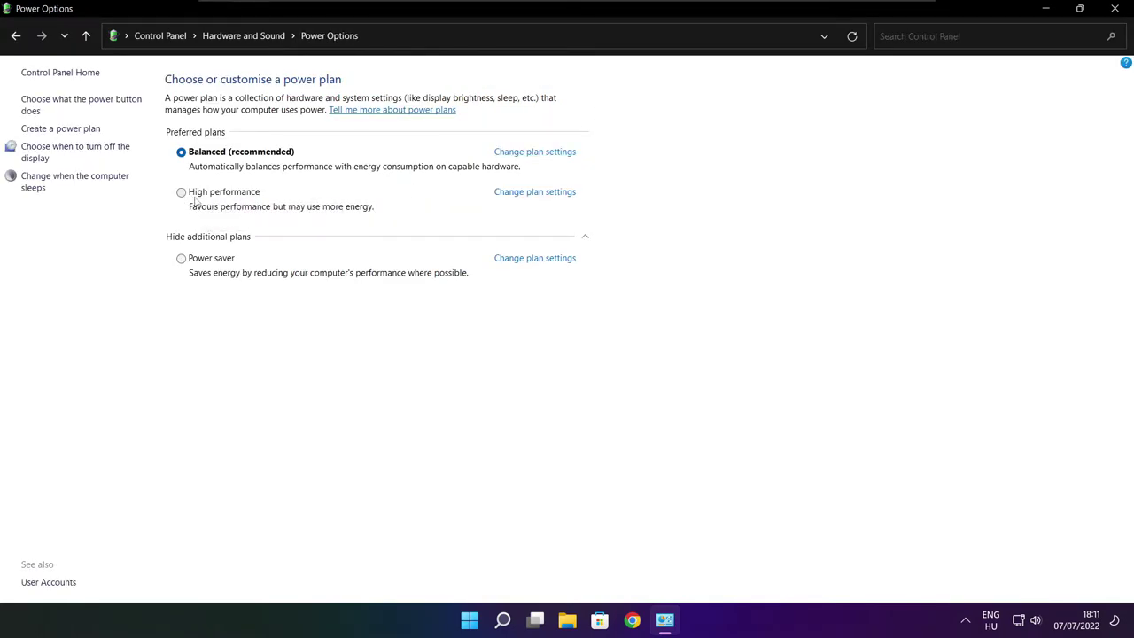
click(235, 201)
click(1116, 8)
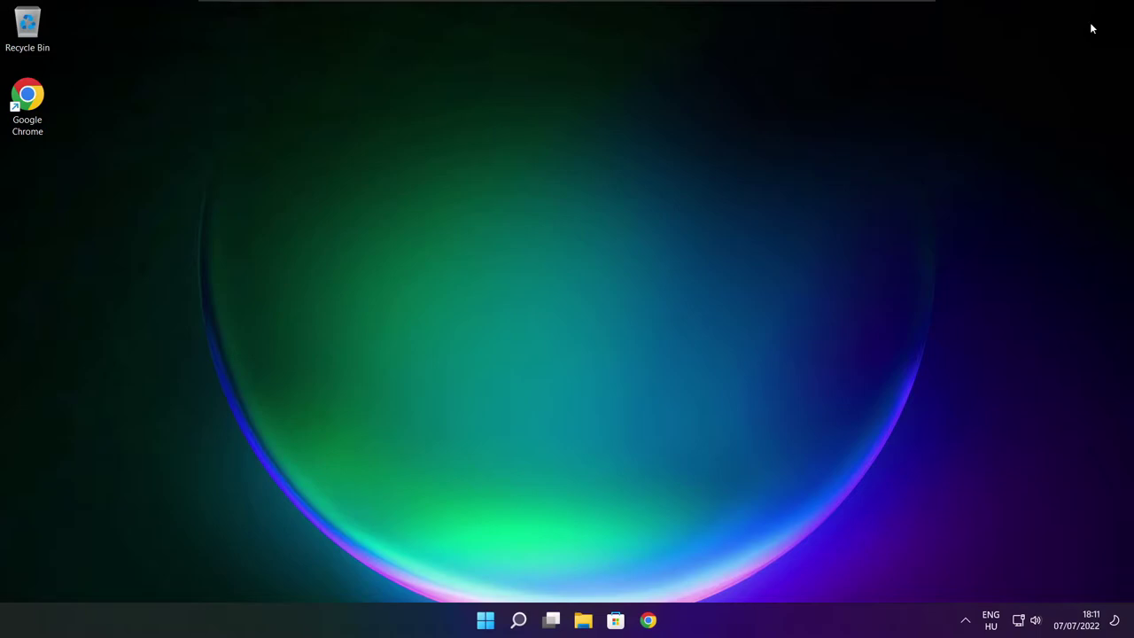
Step: Search Windows for 'game mode' and open the Game Mode settings page
click(520, 622)
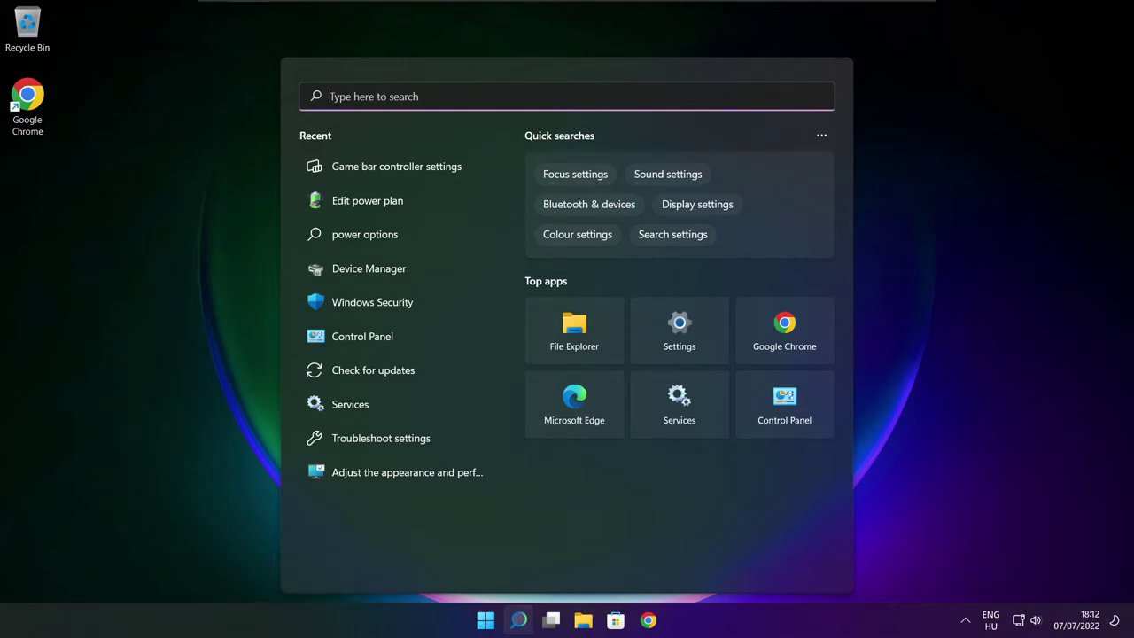
text(game m)
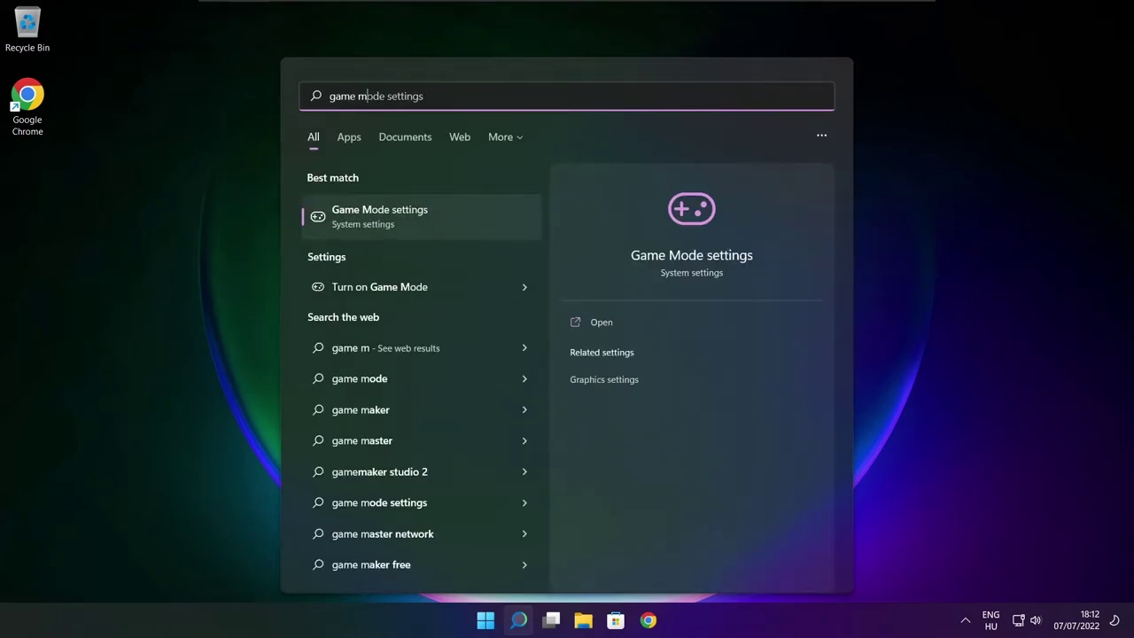
text(ode)
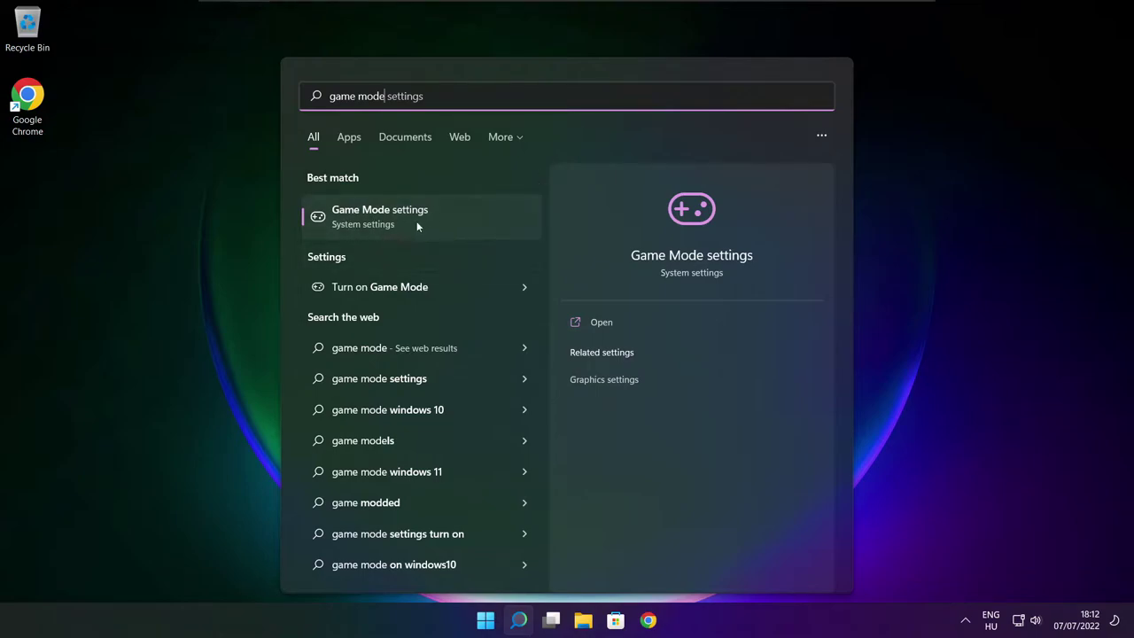
click(448, 215)
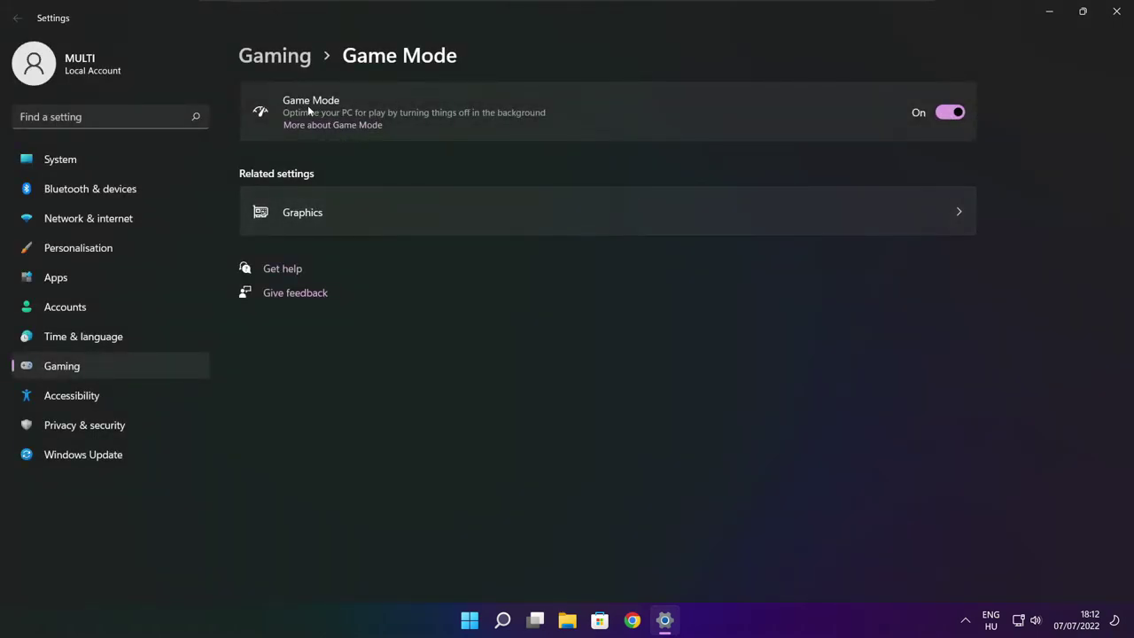
Step: Leave Game Mode on and turn off opening Xbox Game Bar with the controller button
click(950, 112)
click(950, 112)
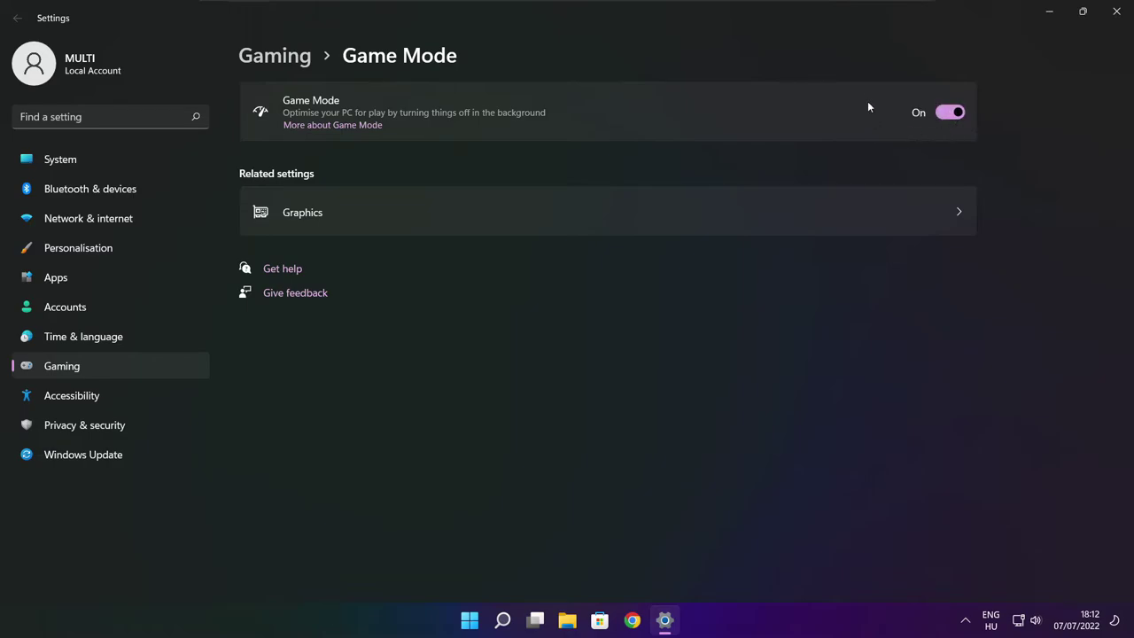
click(277, 60)
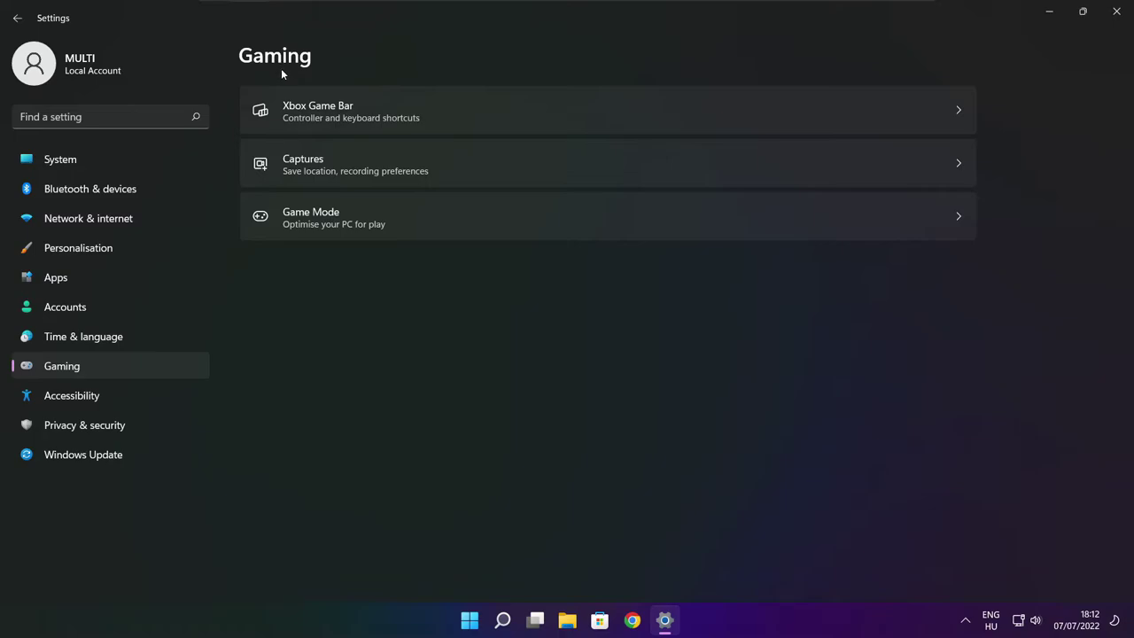
click(462, 120)
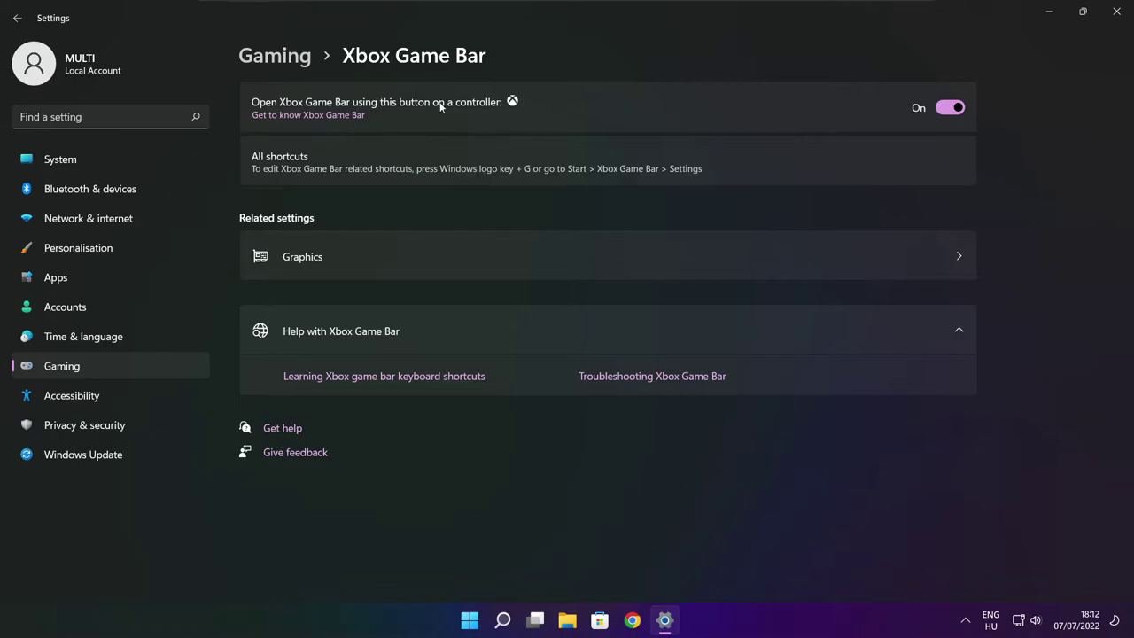
click(944, 114)
click(1117, 12)
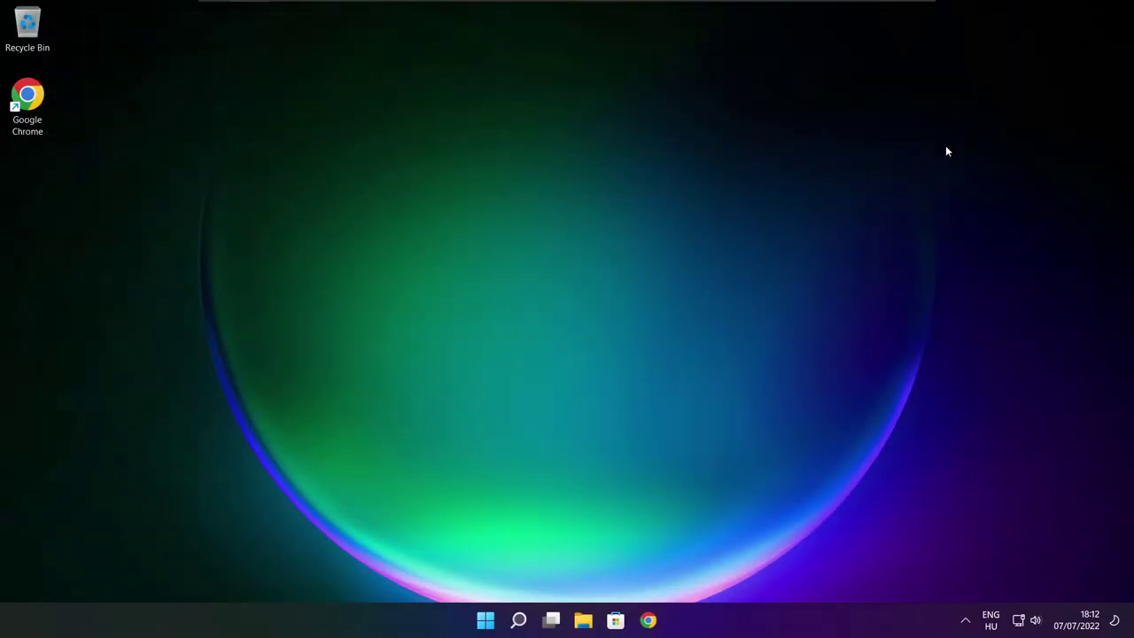
Step: Launch Task Manager from the Start button's quick links and show its Startup apps list
right_click(487, 623)
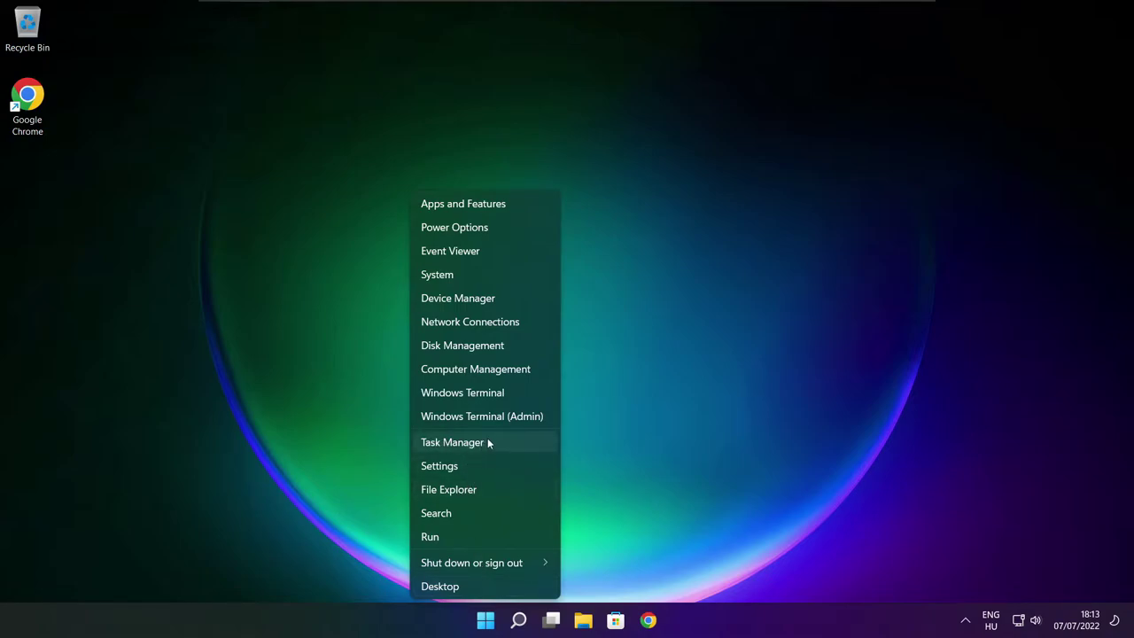
click(488, 442)
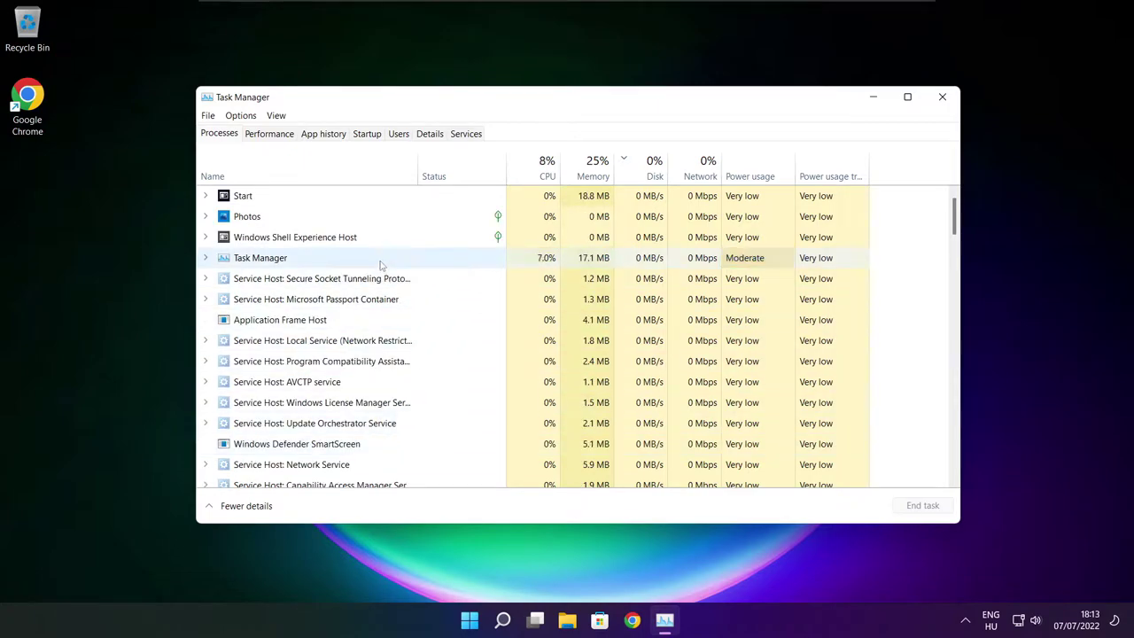
click(366, 134)
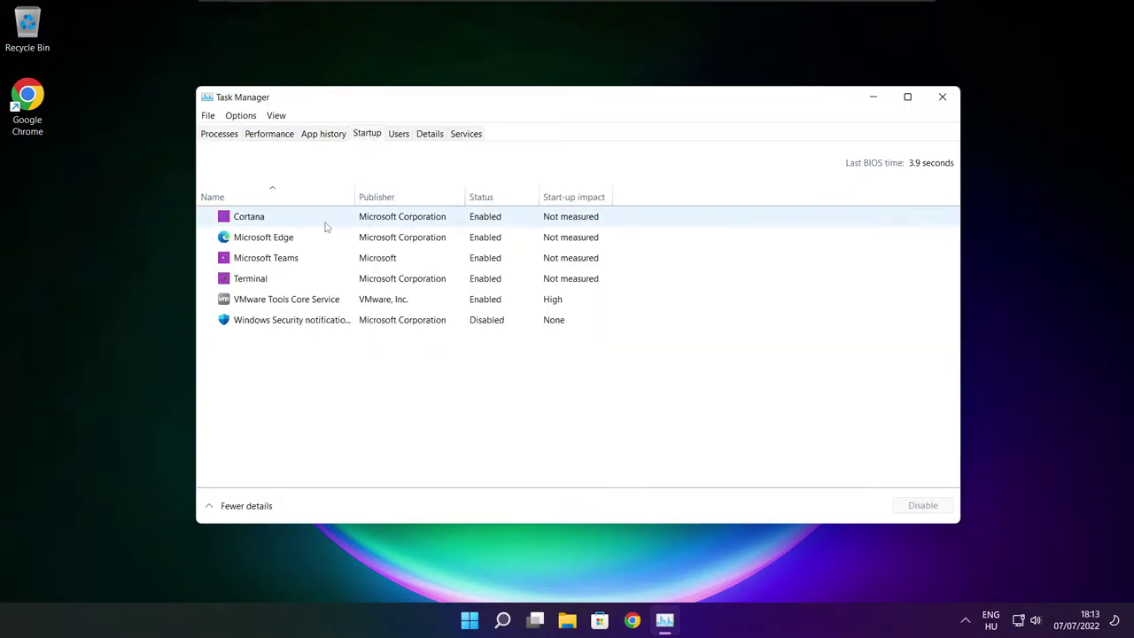
Step: Disable Cortana, Microsoft Edge, Microsoft Teams and Terminal as startup apps
click(433, 223)
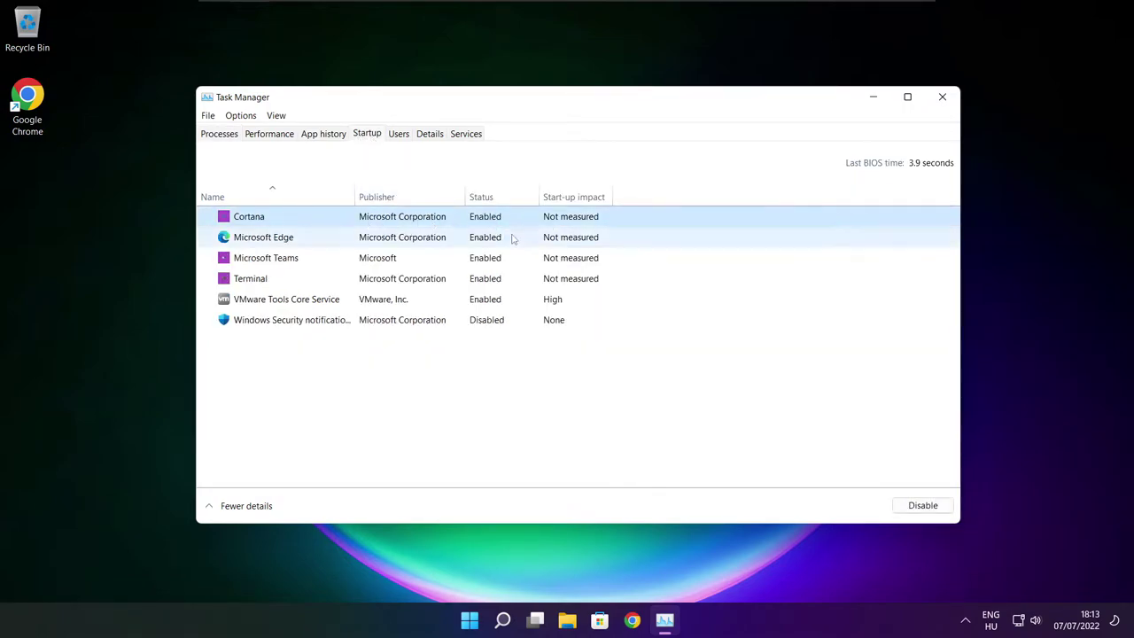
click(918, 513)
click(347, 239)
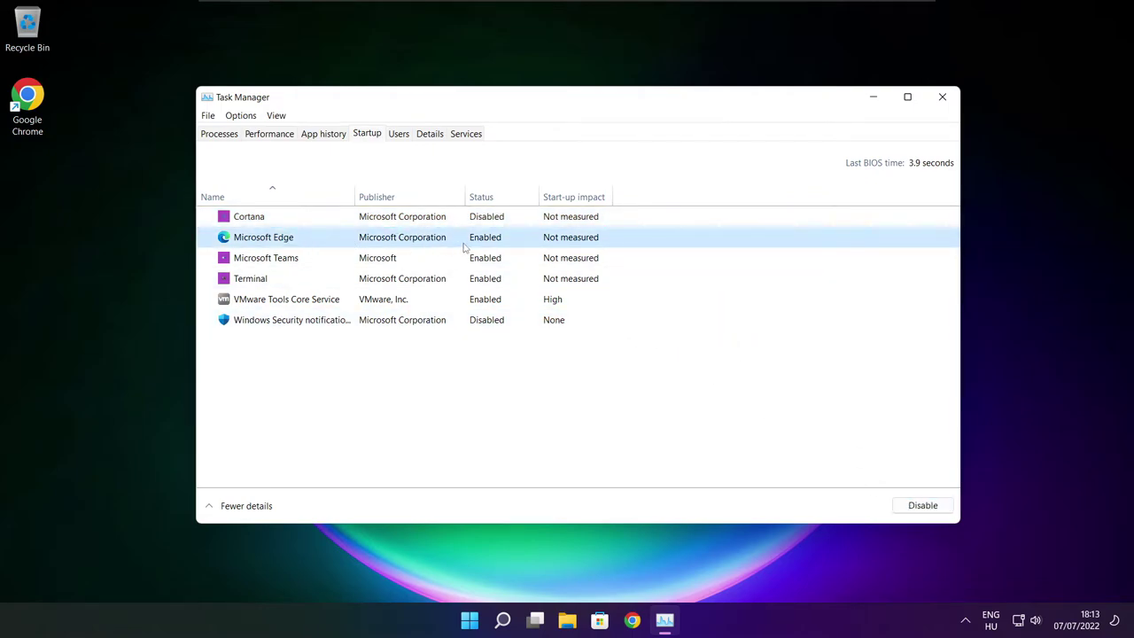
click(899, 512)
click(501, 260)
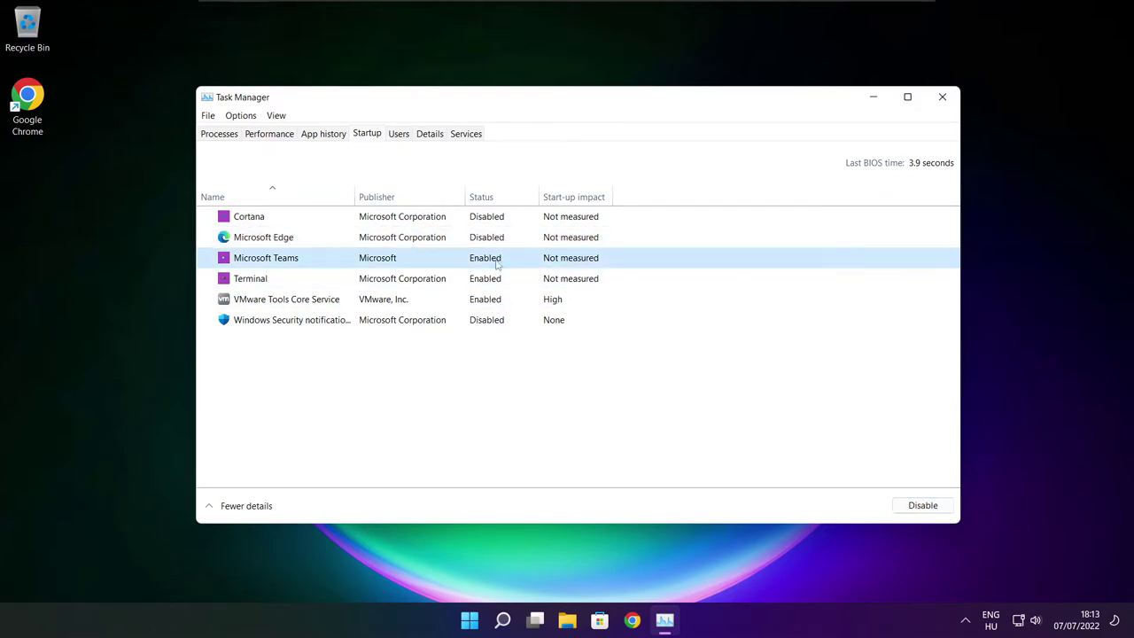
click(939, 512)
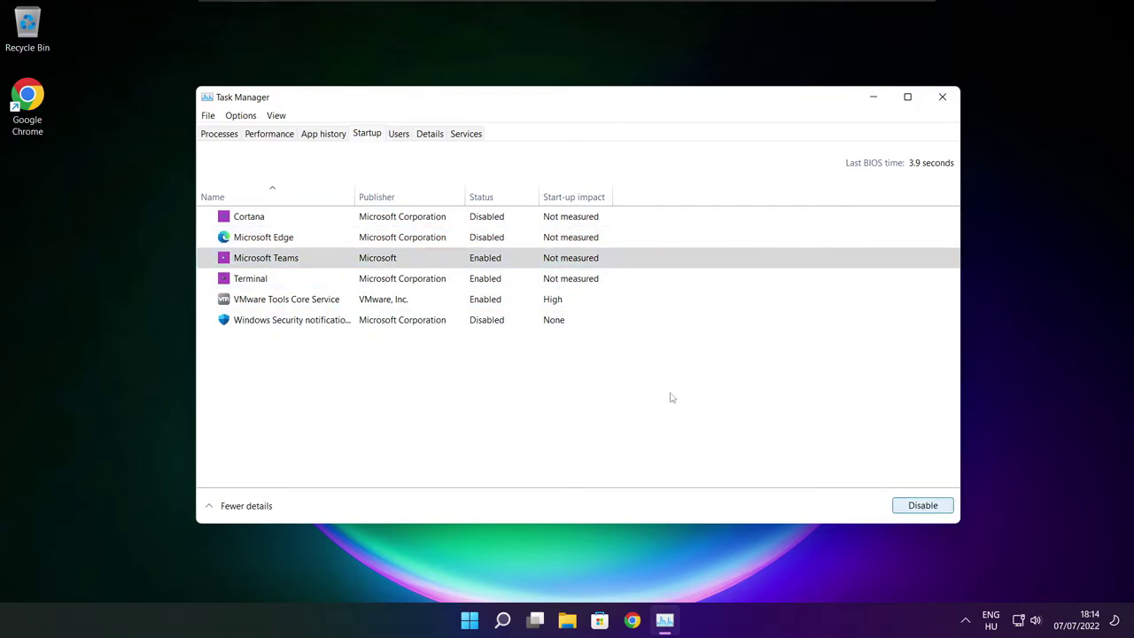
click(430, 284)
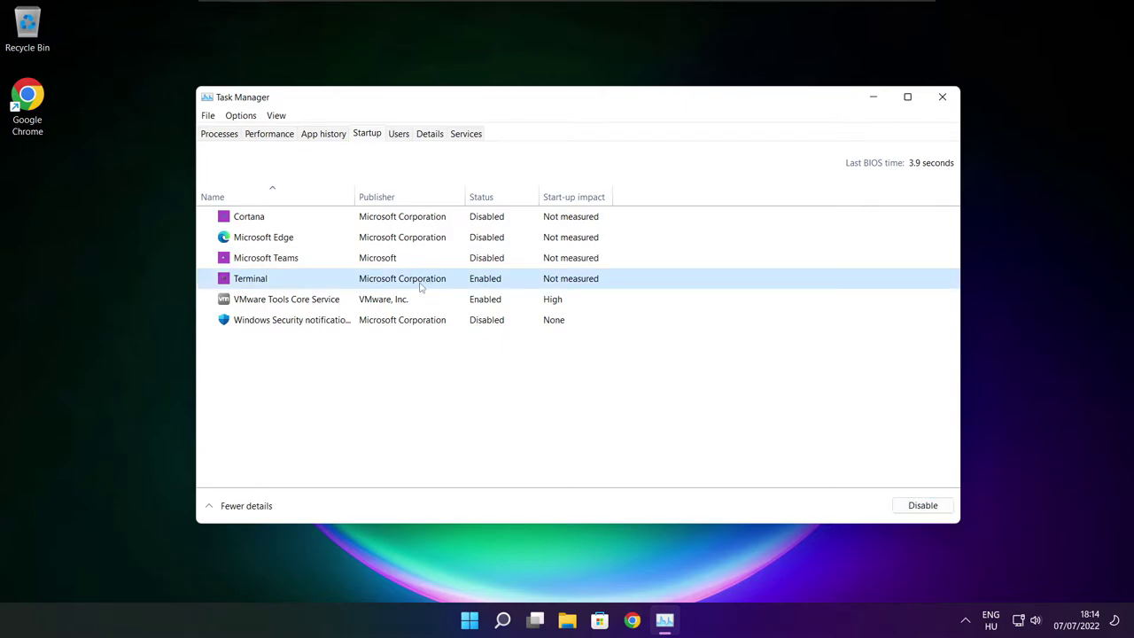
click(938, 512)
click(486, 284)
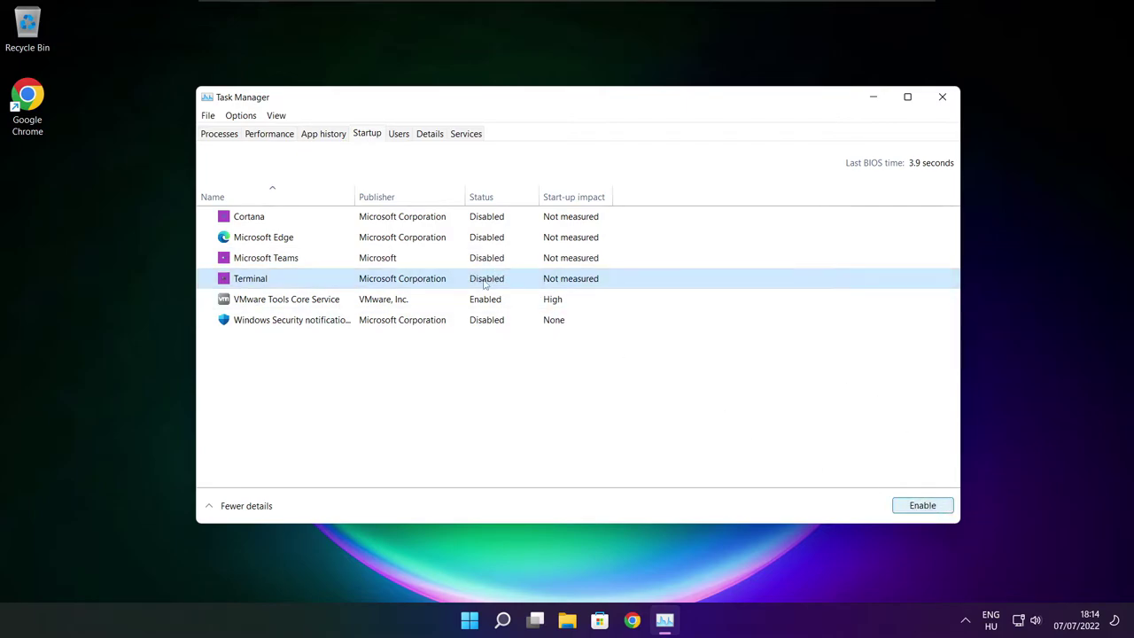
Step: Close Task Manager and open Defragment and Optimise Drives by searching 'optimise'
click(942, 99)
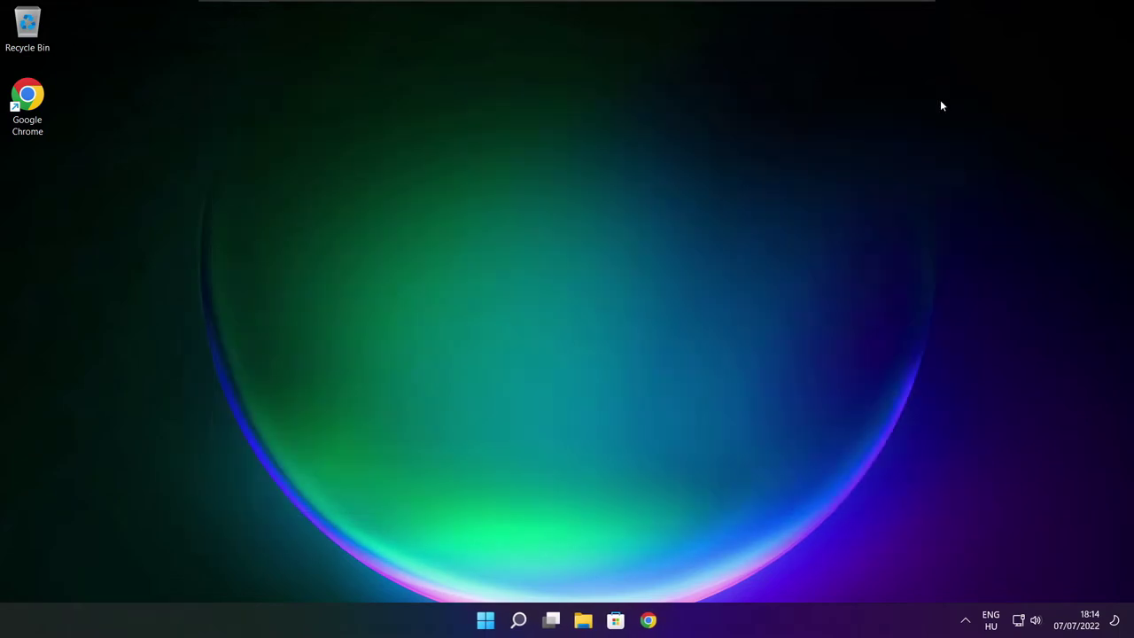
click(519, 624)
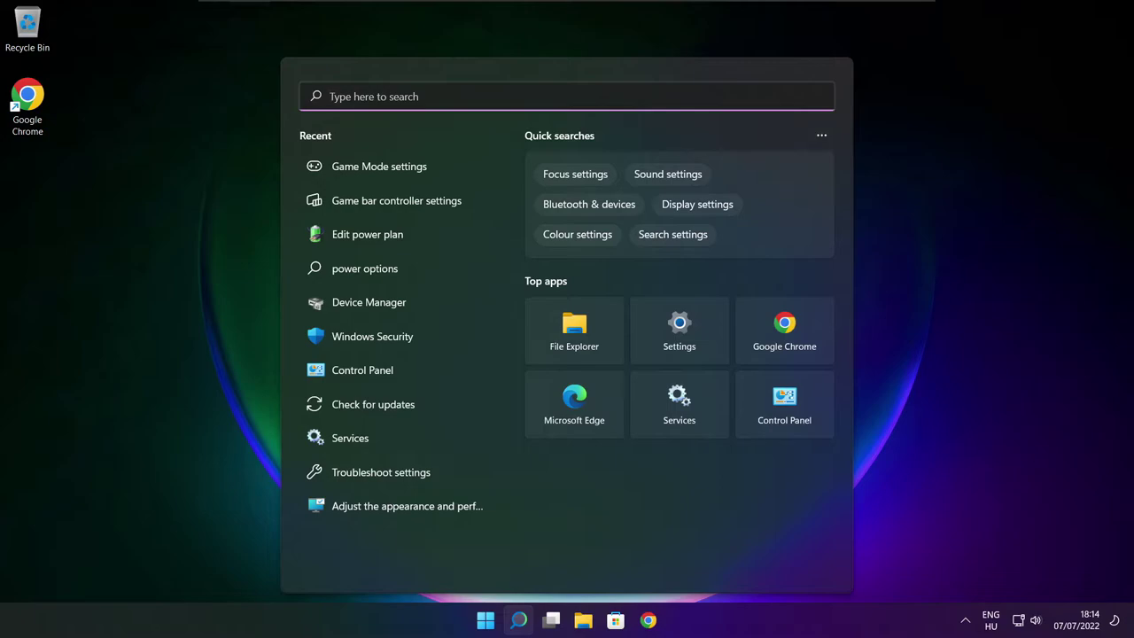
text(optim)
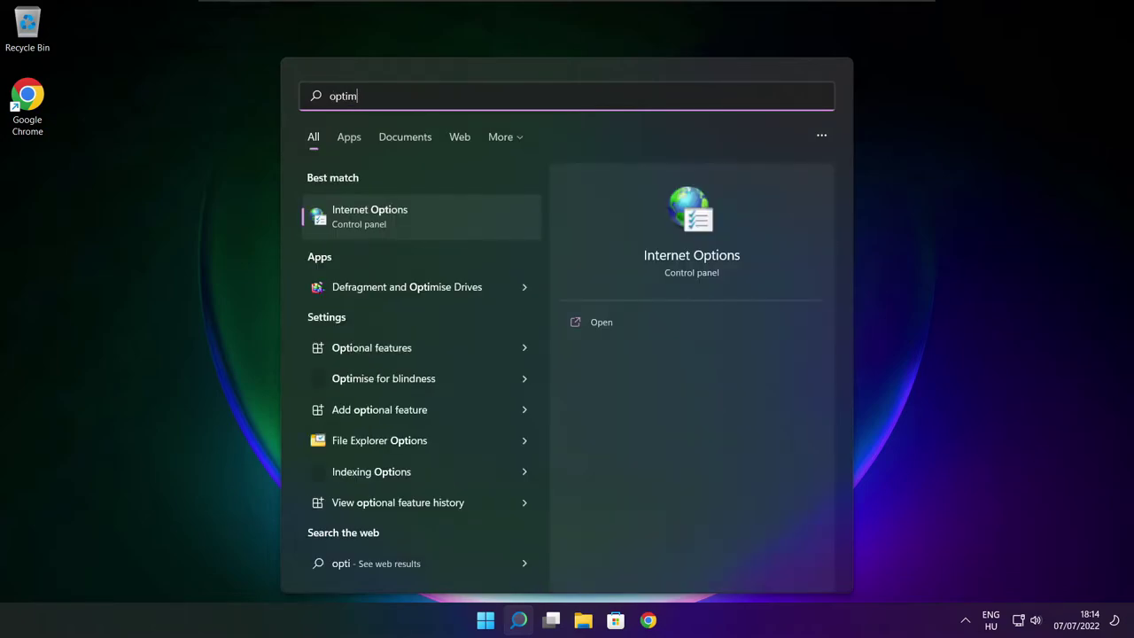
text(ise)
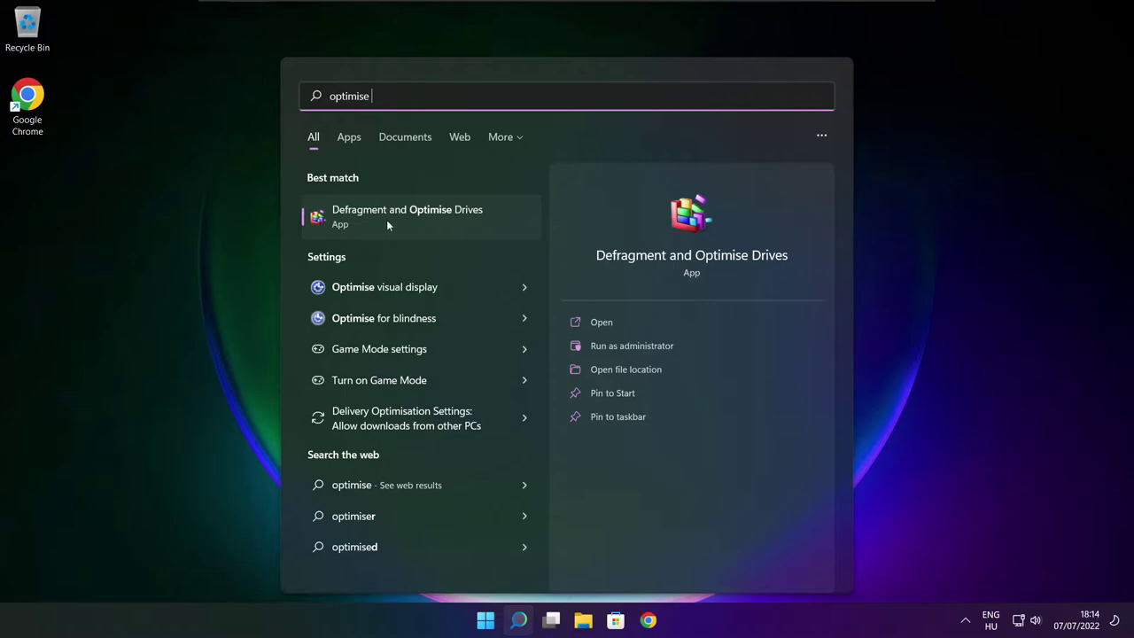
click(435, 214)
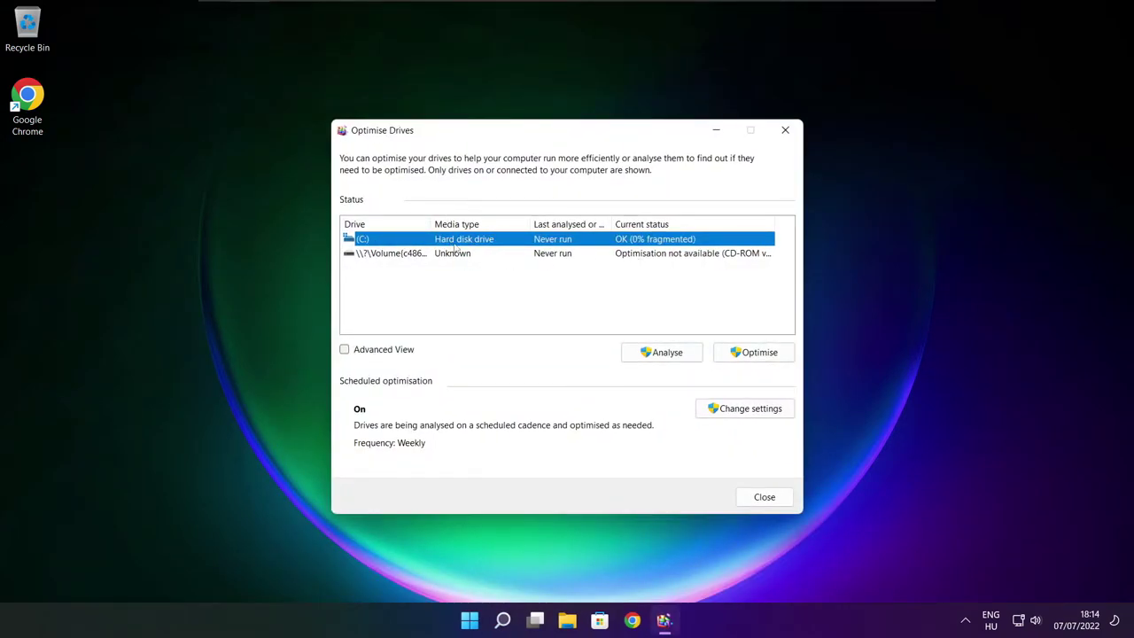
Step: Analyse and optimise drive C:, then open Windows Update's Check for updates page via search
click(656, 354)
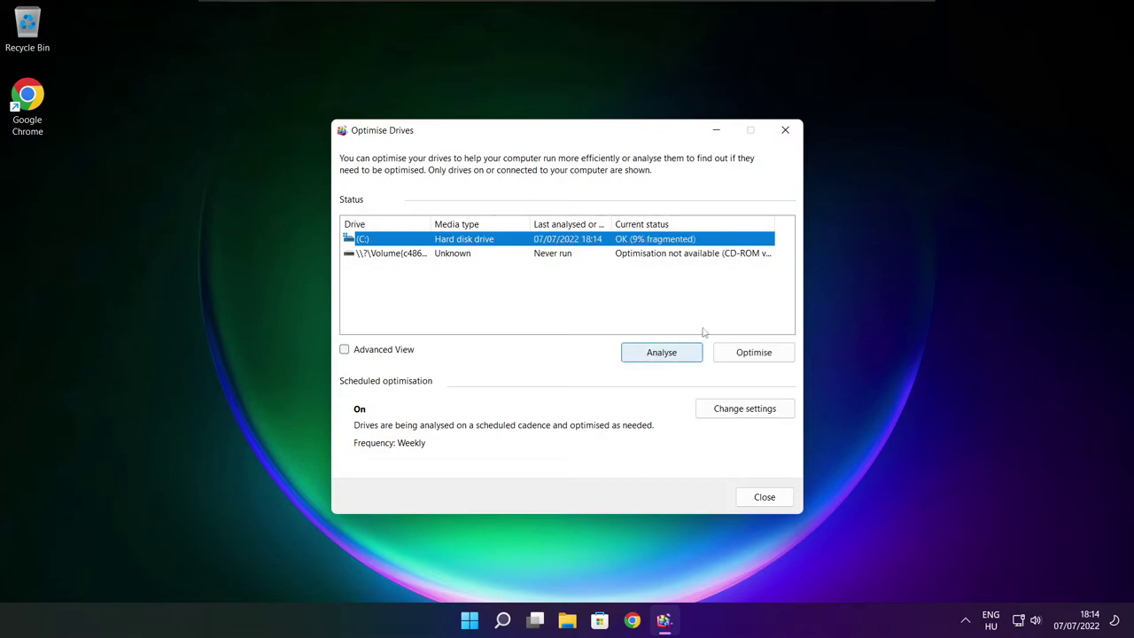
click(759, 358)
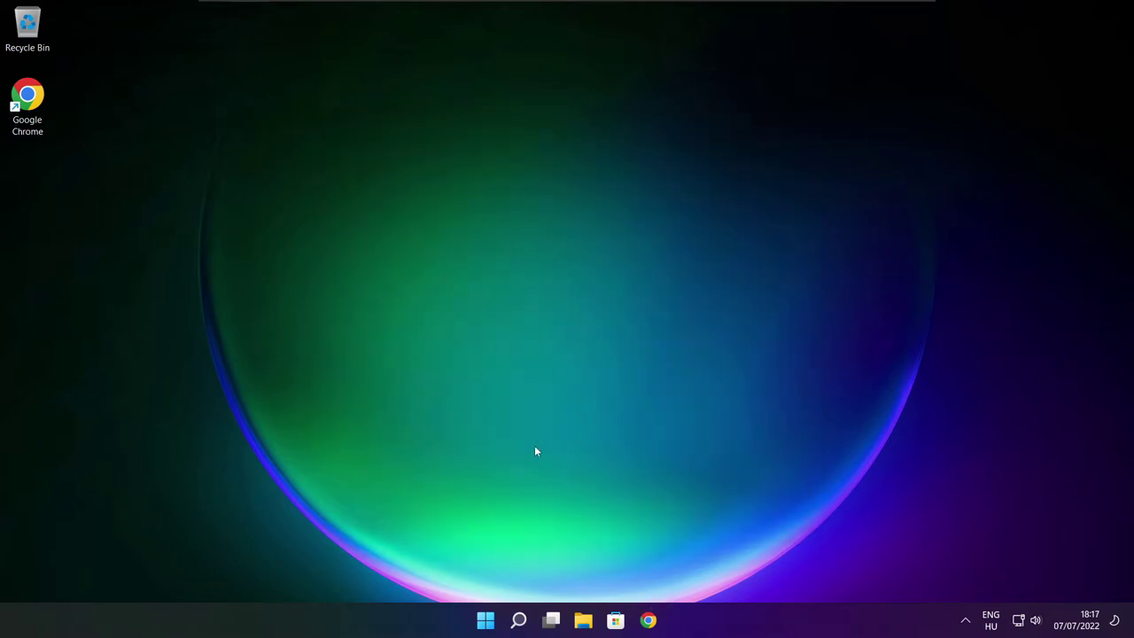
click(518, 621)
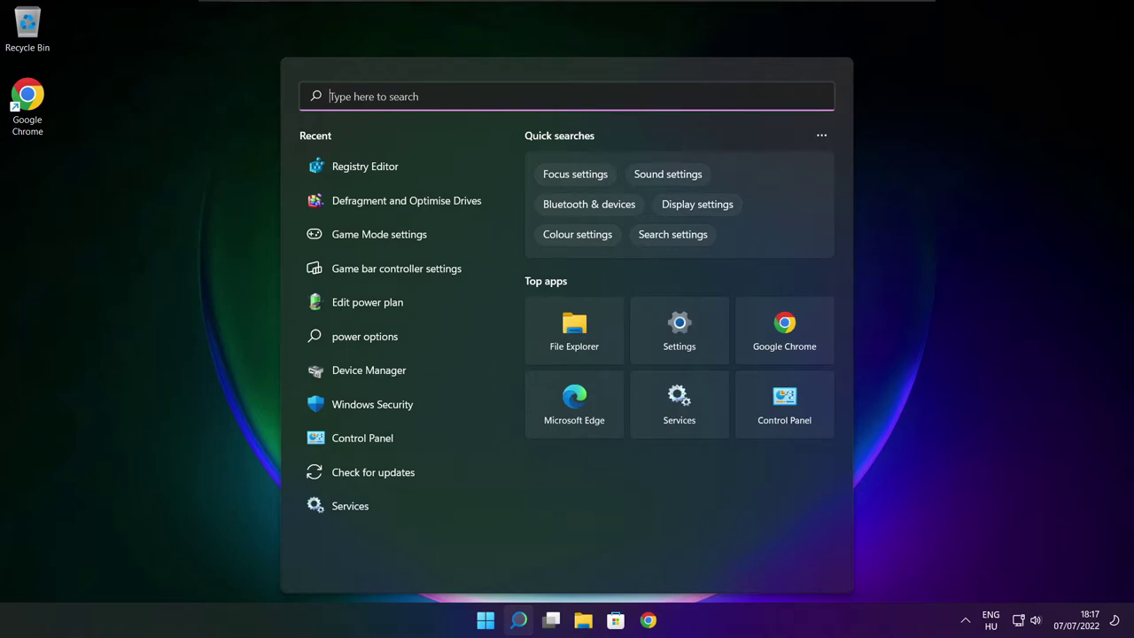
text(updates)
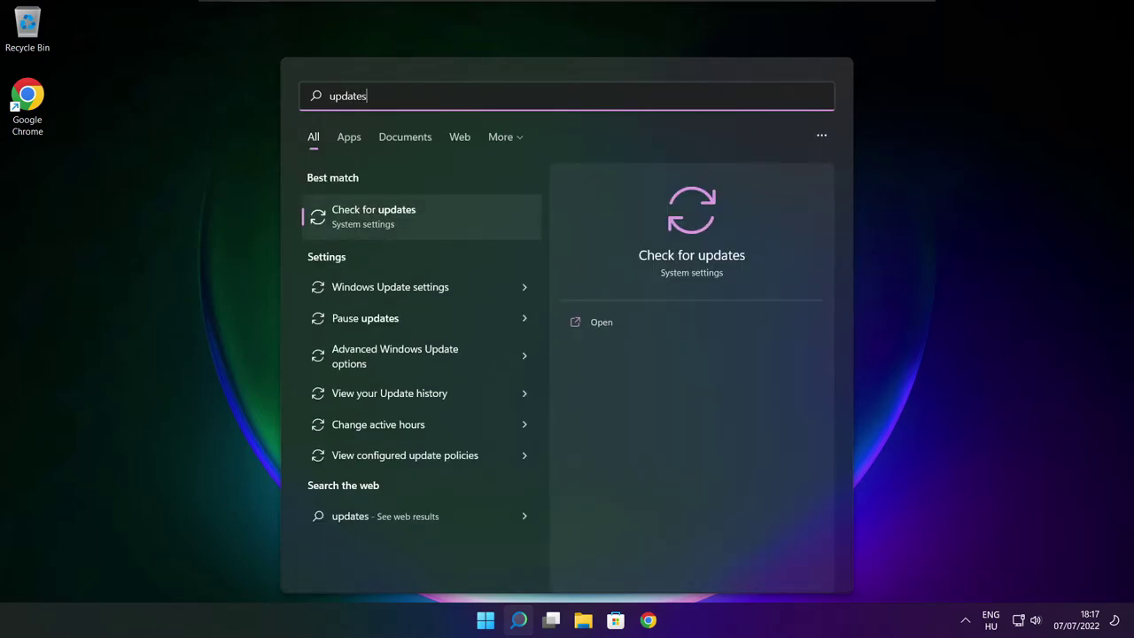
click(412, 222)
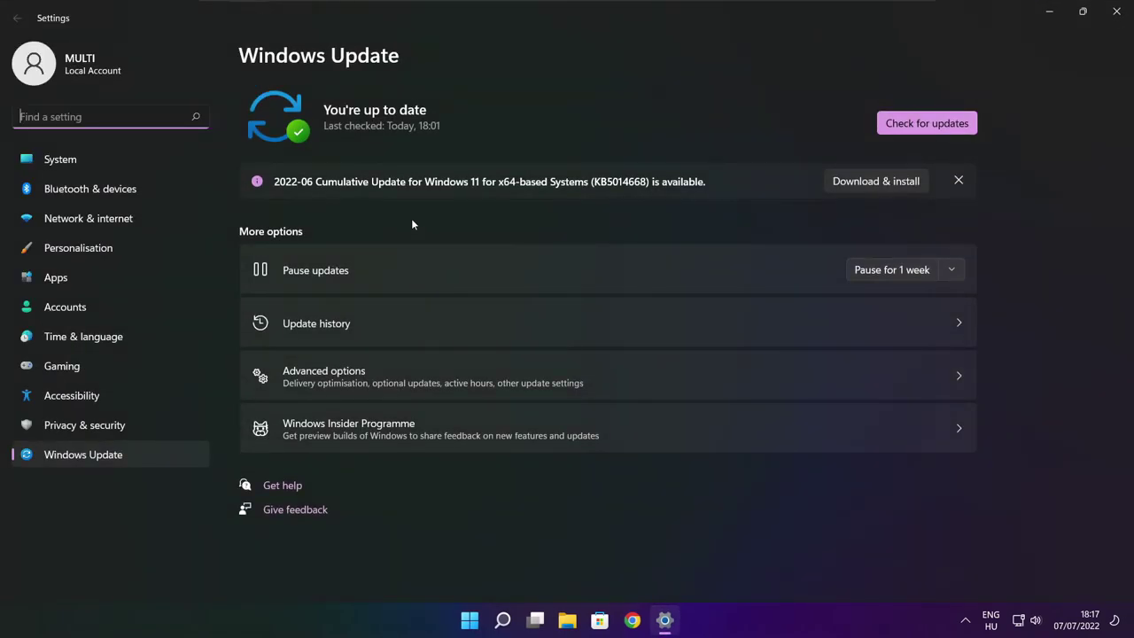
Step: Re-check Windows Update, which still reports up to date, then close Settings
click(927, 123)
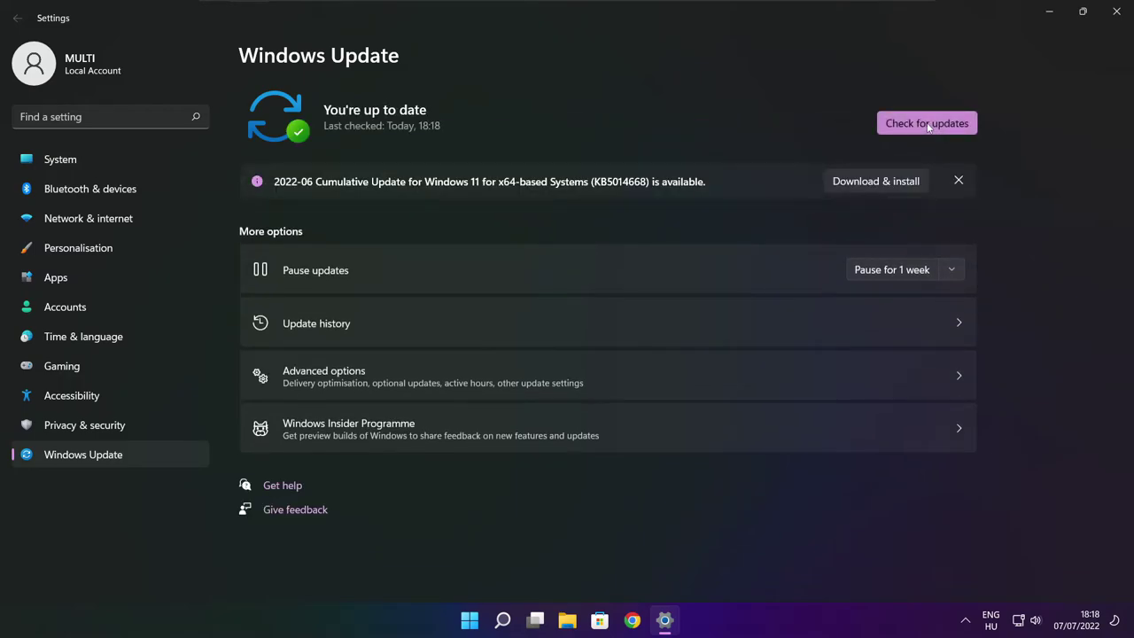
click(1116, 18)
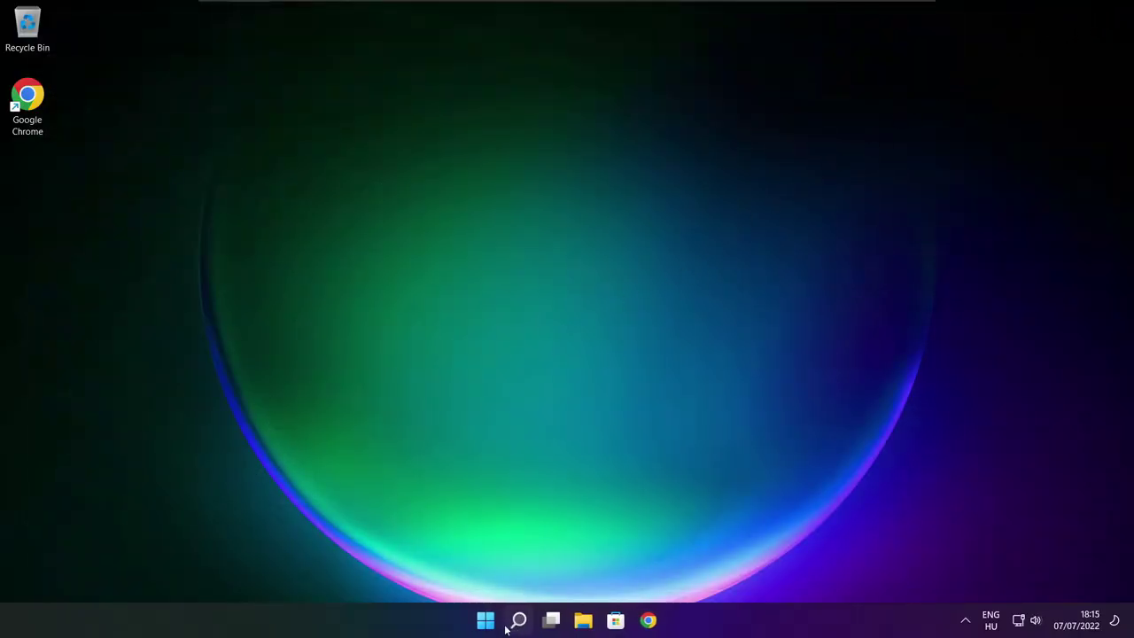
Step: Search Windows for 'regedit' and launch Registry Editor
click(520, 625)
click(519, 623)
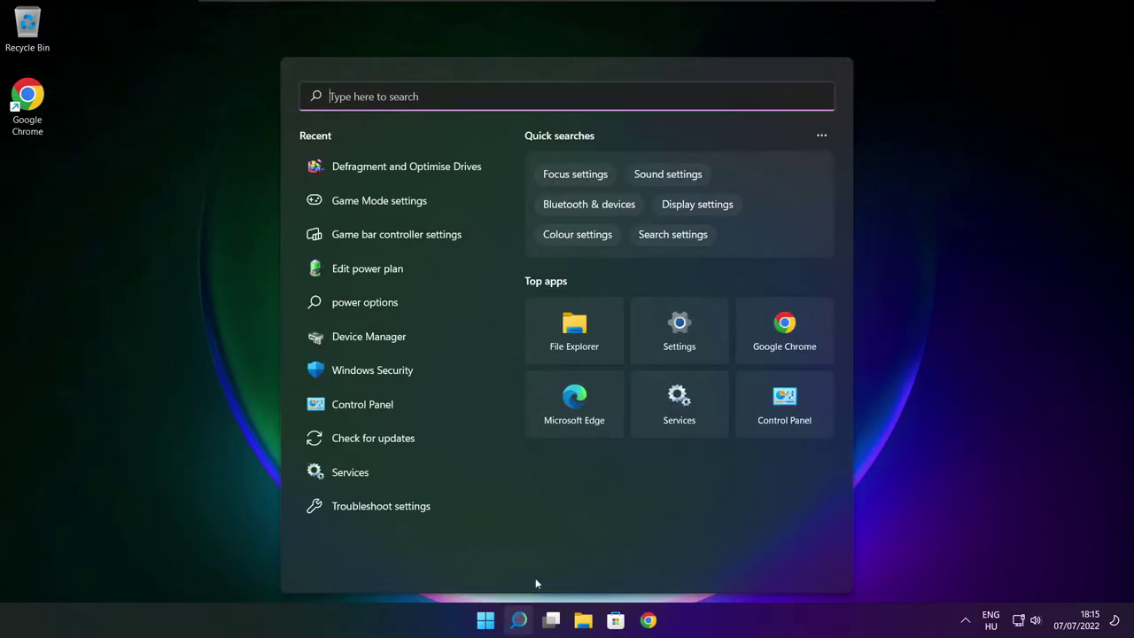
text(regedit)
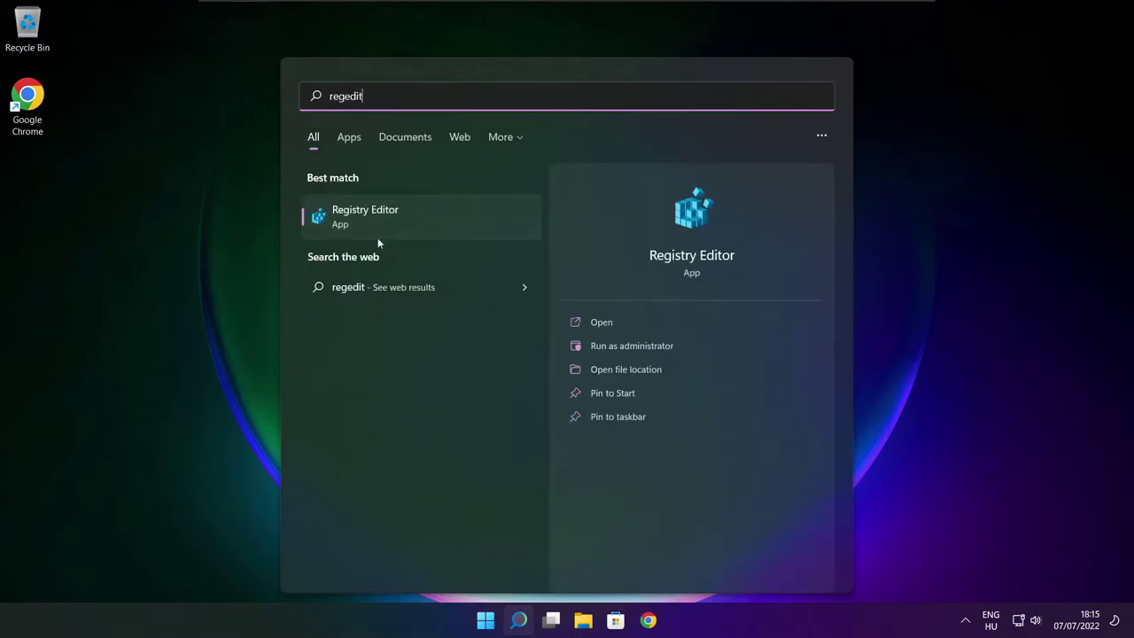
click(432, 218)
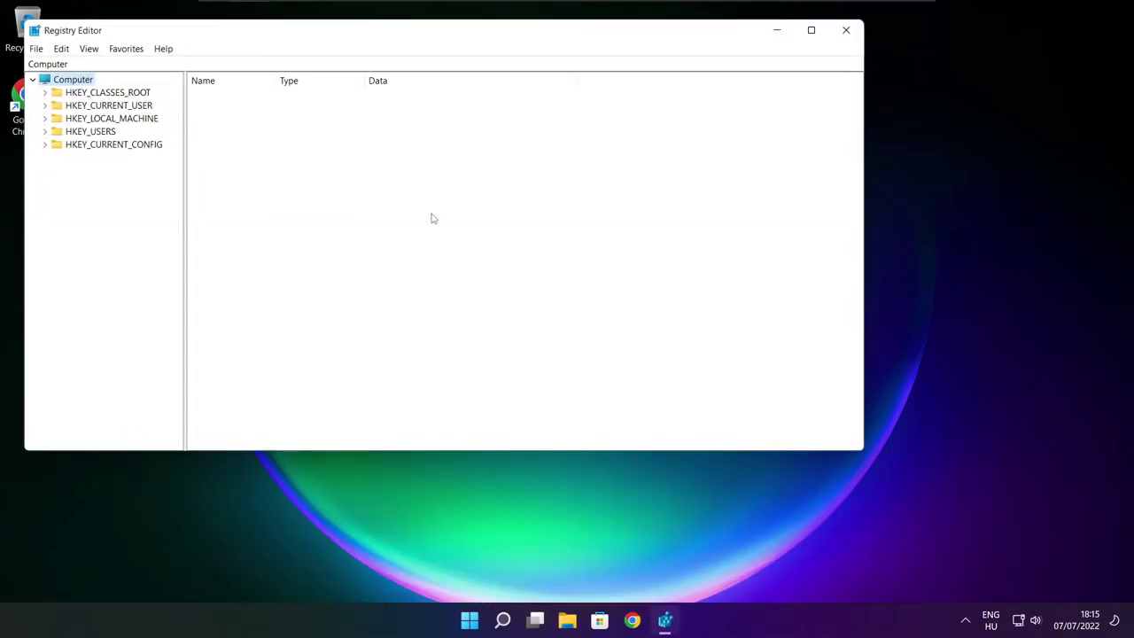
Step: Browse to HKEY_CURRENT_USER\System\GameConfigStore, widen the Name column and select GameDVR_Enabled
drag(342, 30, 462, 120)
click(197, 193)
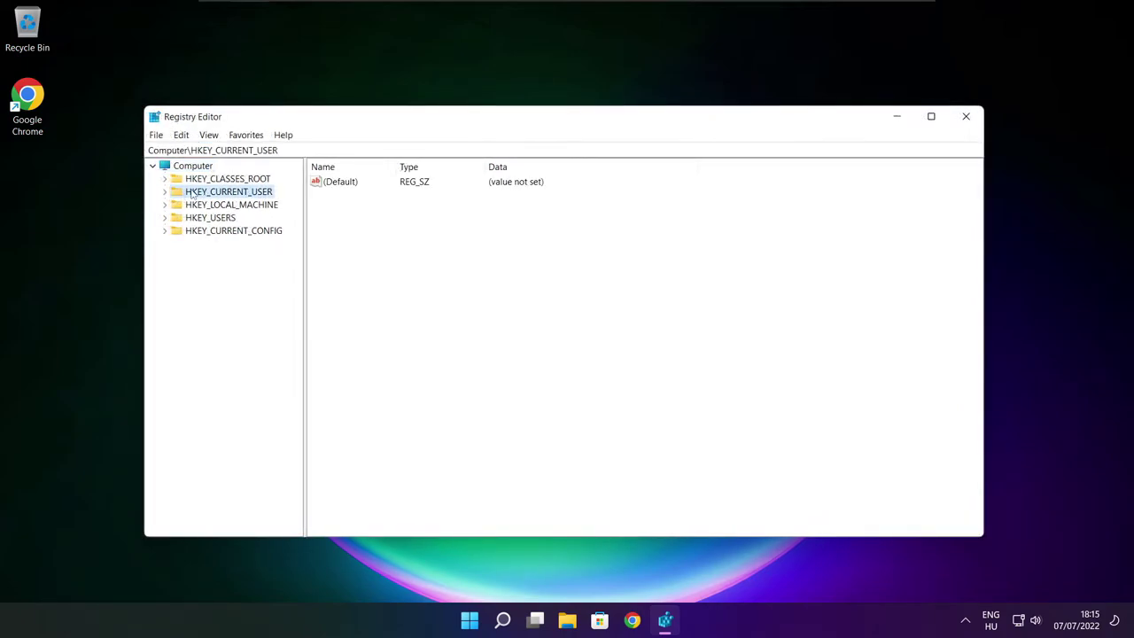
click(165, 192)
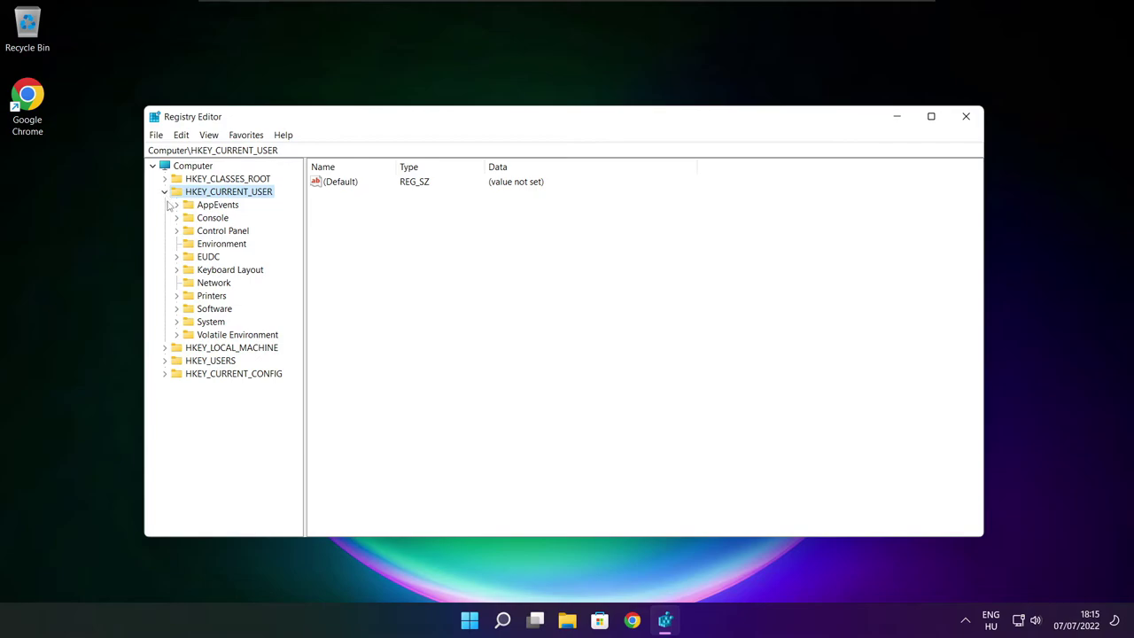
click(189, 324)
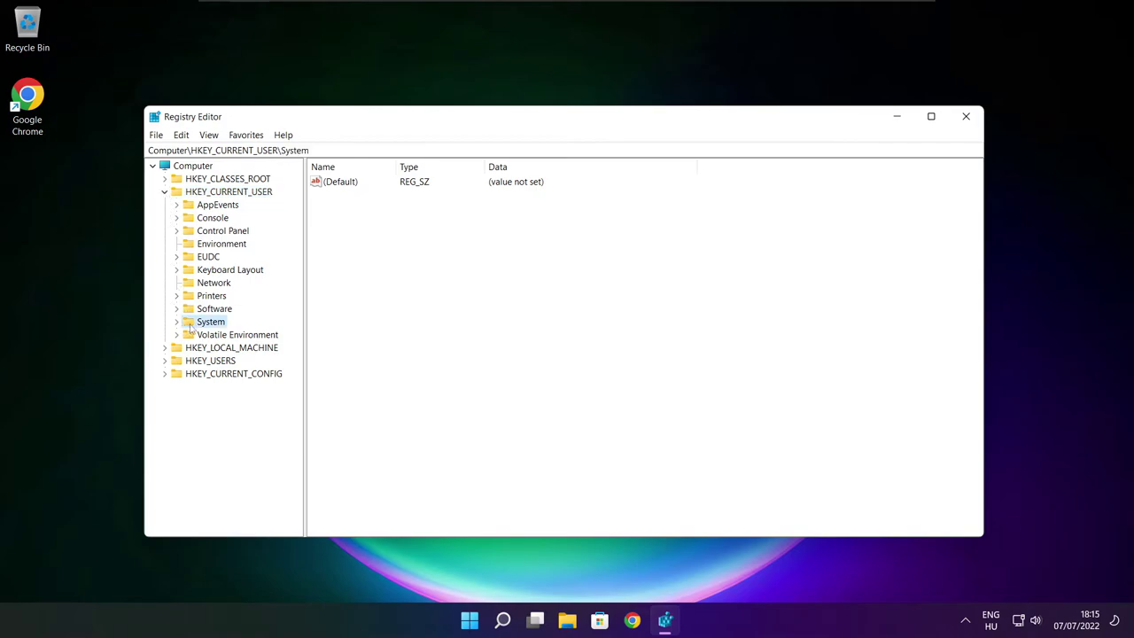
click(177, 322)
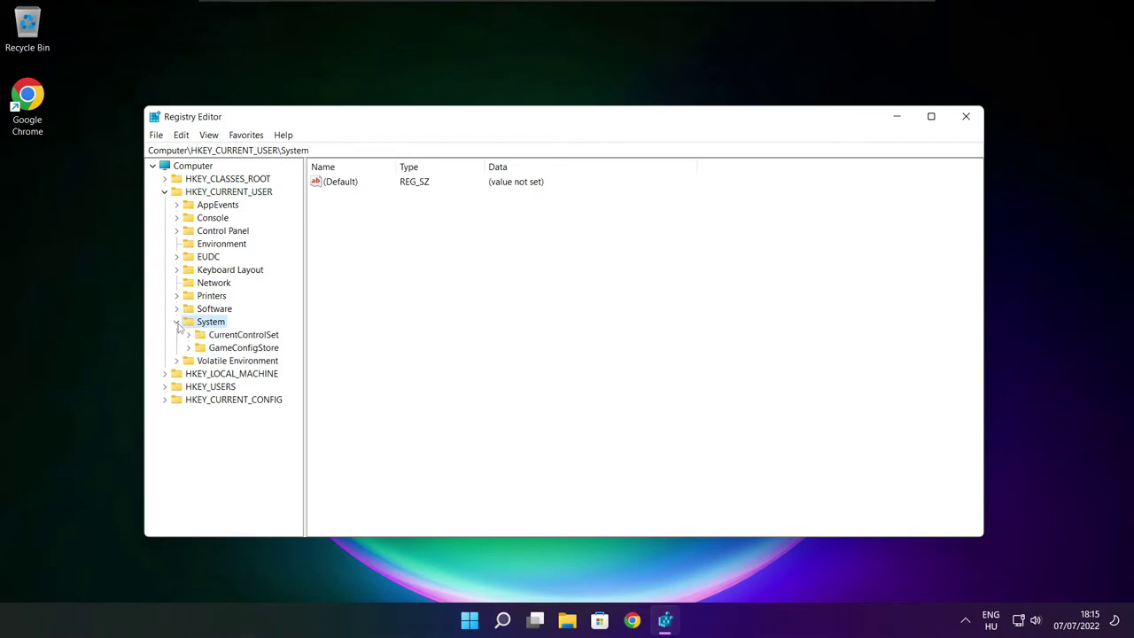
click(222, 352)
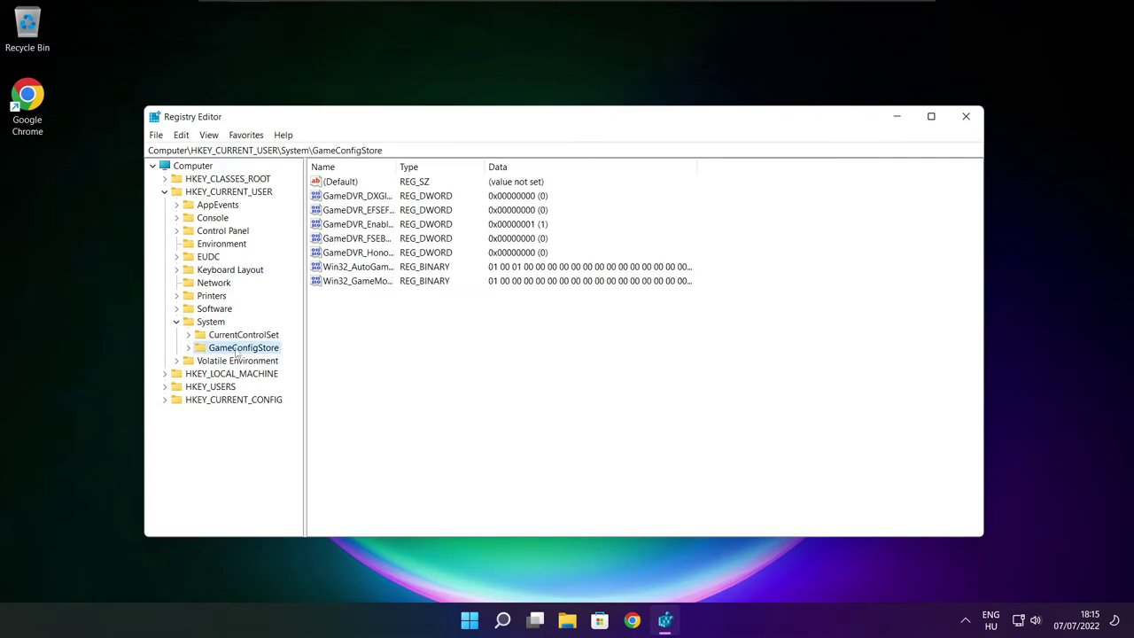
drag(394, 166, 497, 165)
click(355, 225)
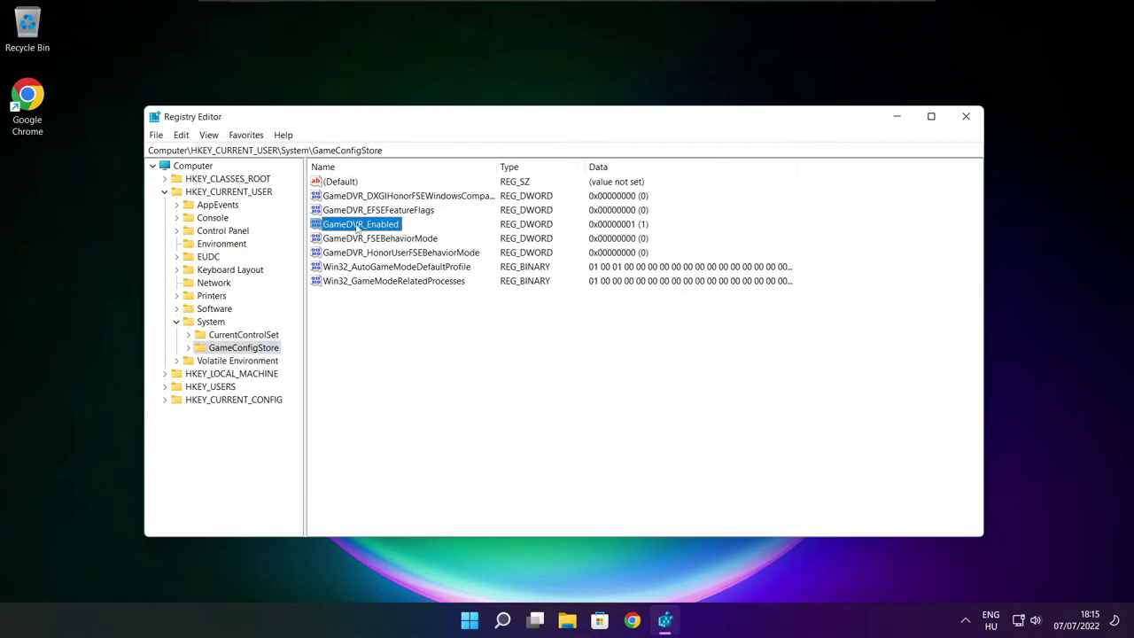
Step: Change GameDVR_Enabled's value data from 1 to 0
double_click(358, 226)
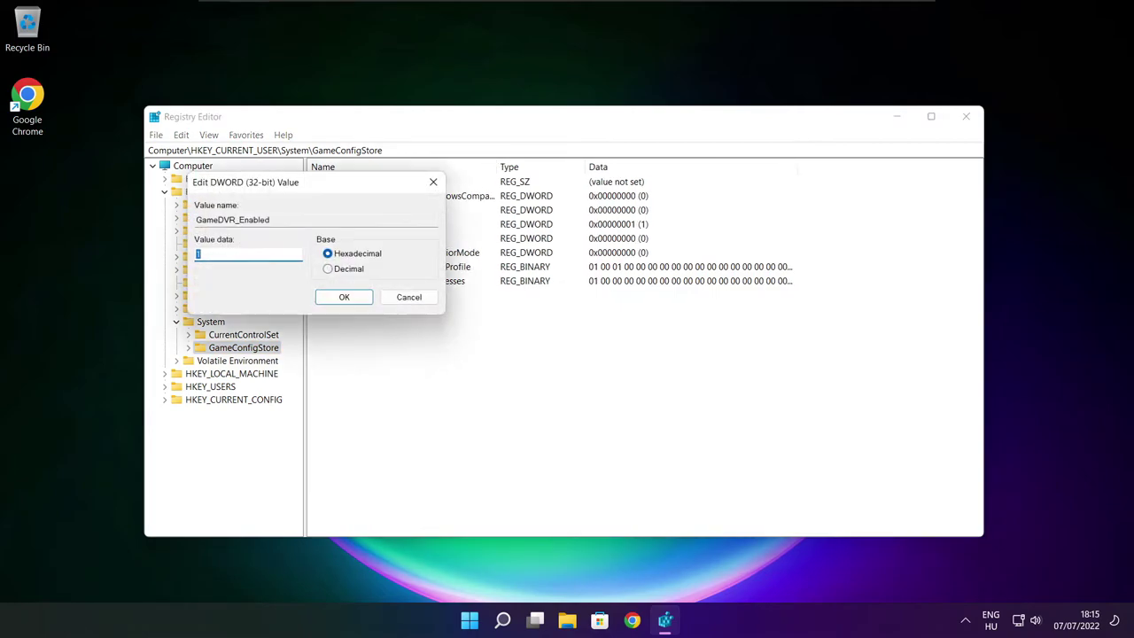
drag(333, 195, 595, 240)
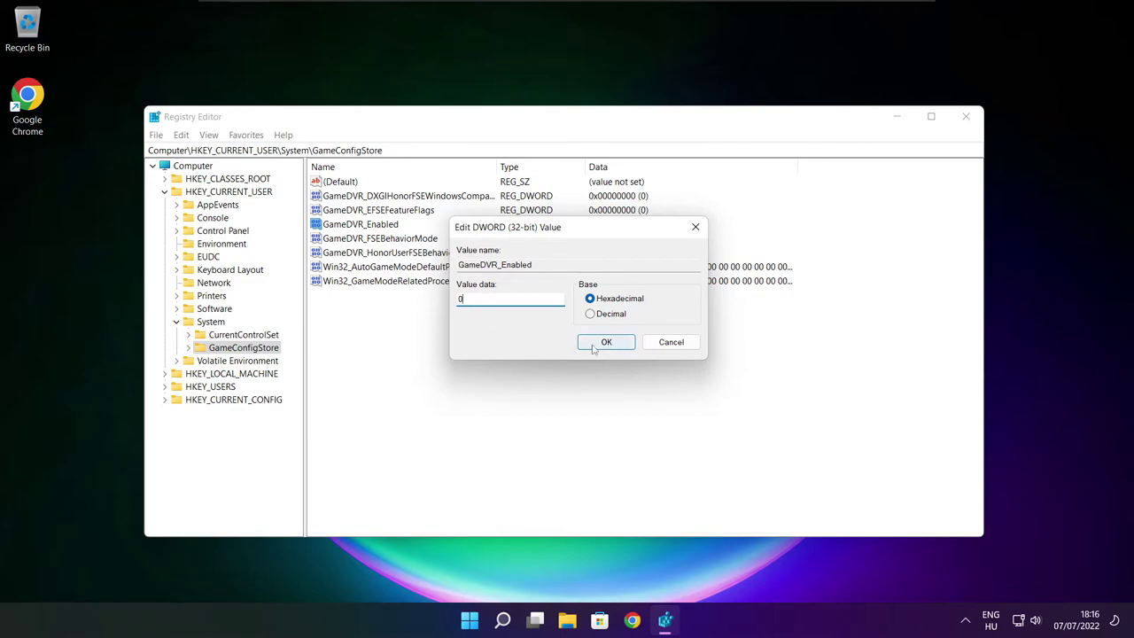
click(606, 343)
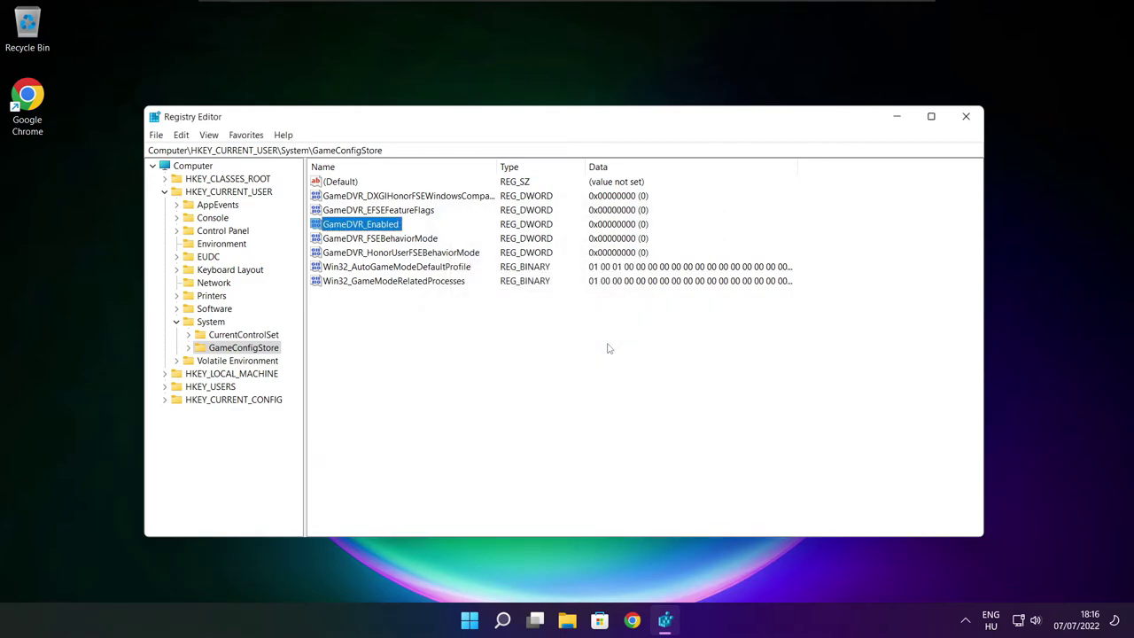
Step: Collapse HKEY_CURRENT_USER and expand HKEY_LOCAL_MACHINE\SOFTWARE\Microsoft
click(164, 192)
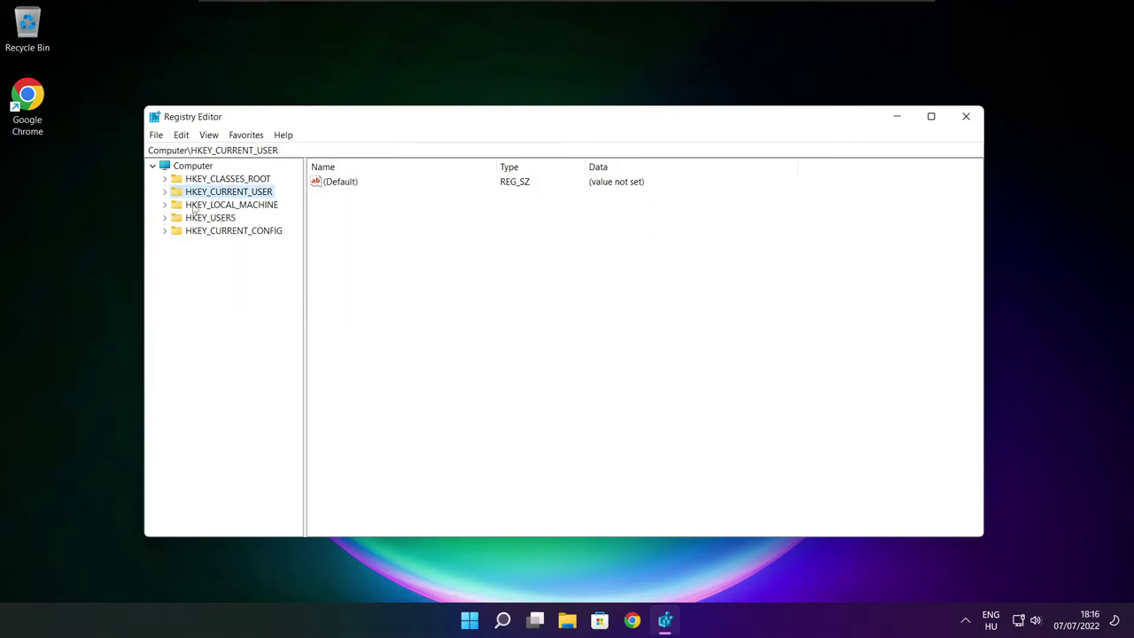
click(174, 207)
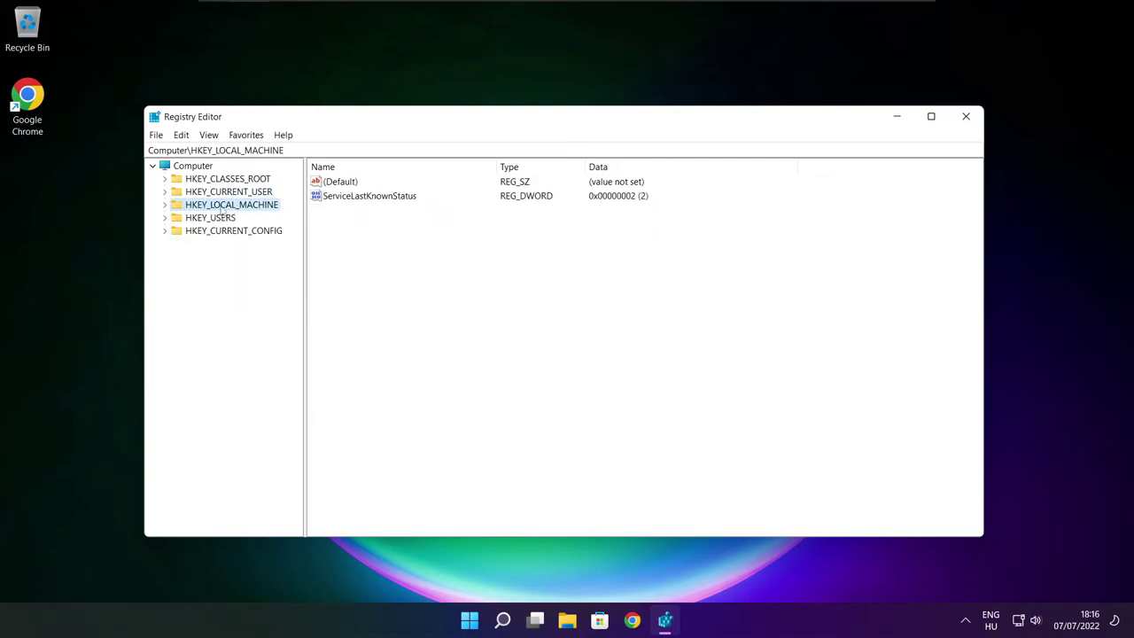
click(165, 206)
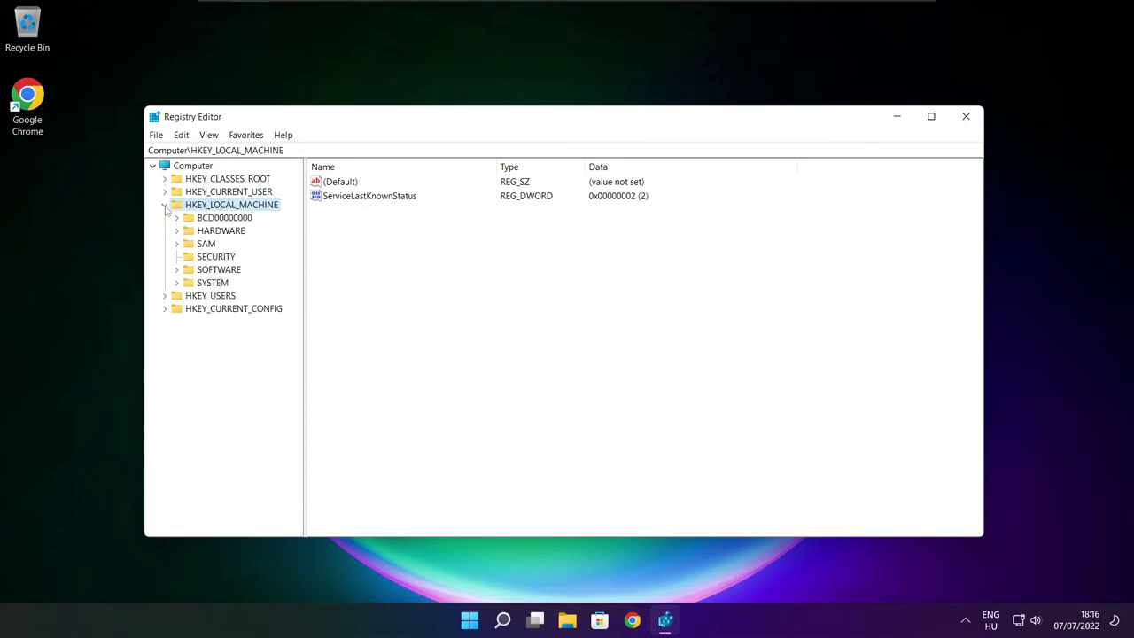
click(204, 271)
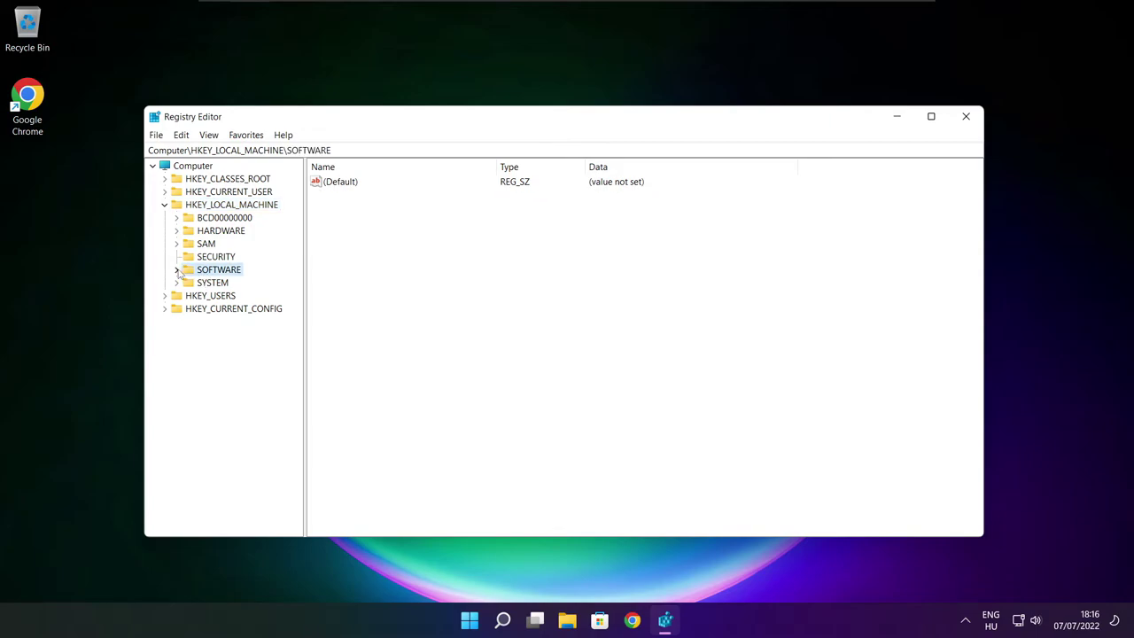
click(177, 270)
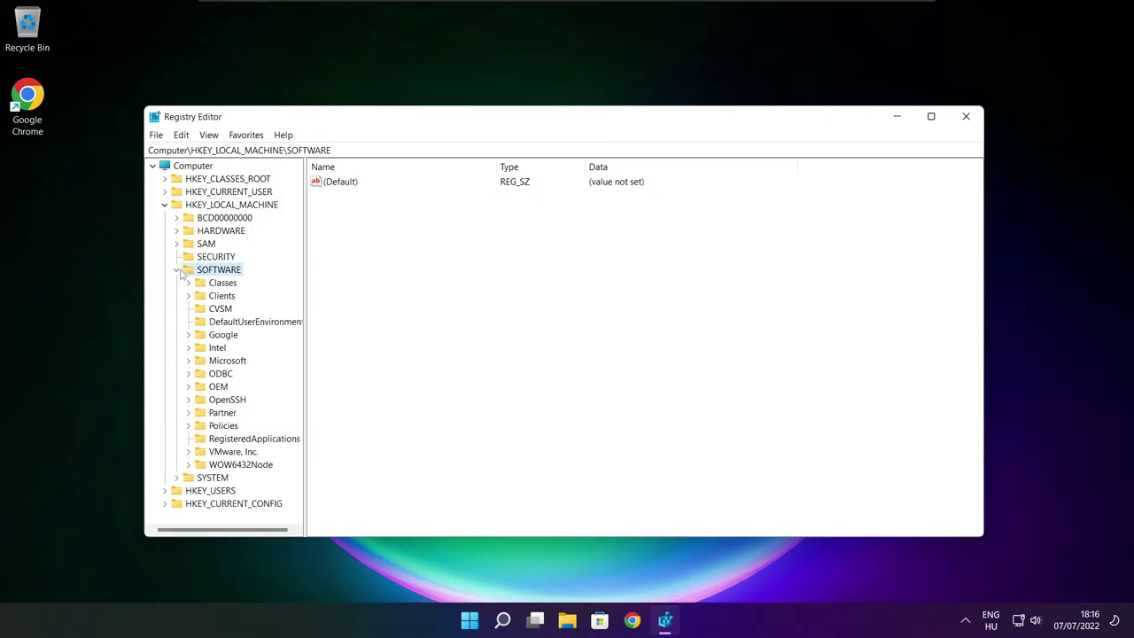
click(218, 363)
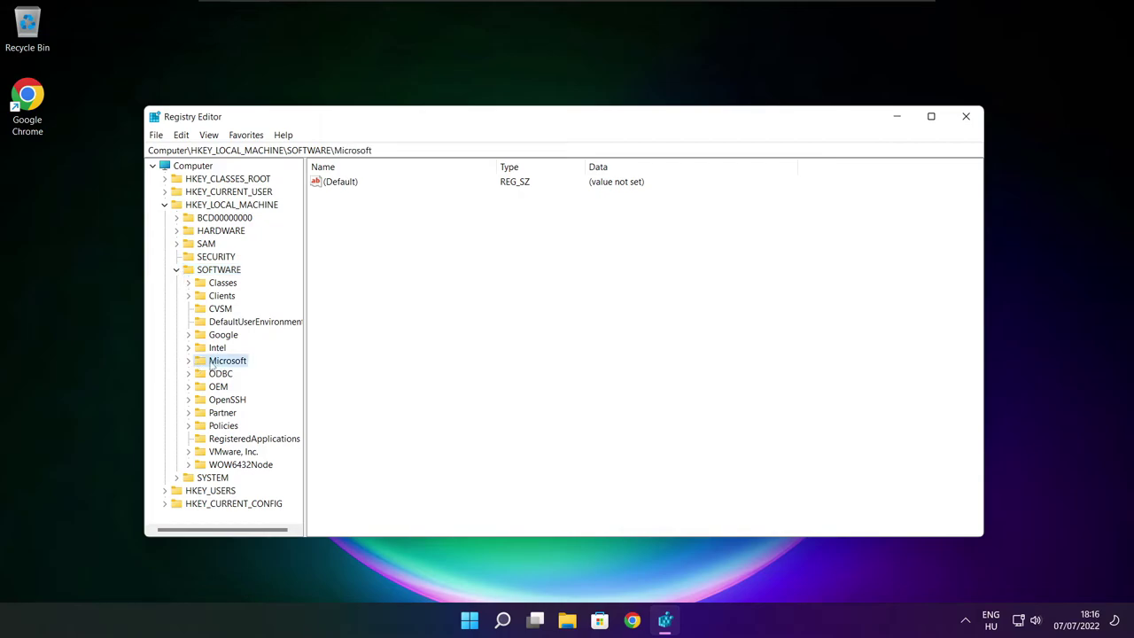
click(189, 362)
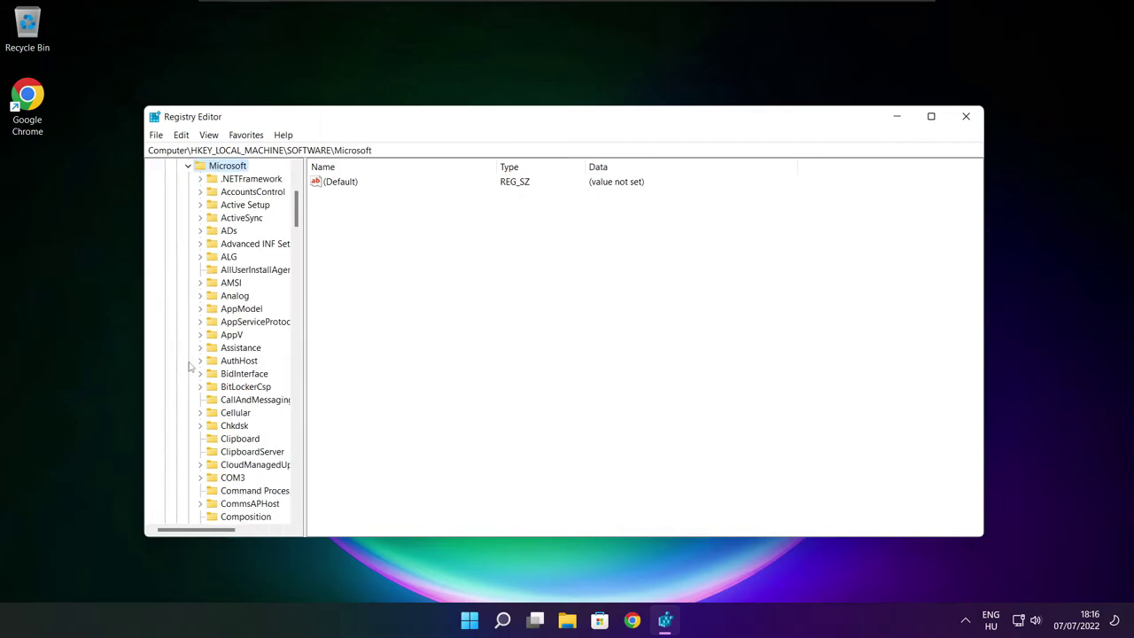
scroll(222, 359, down, 20)
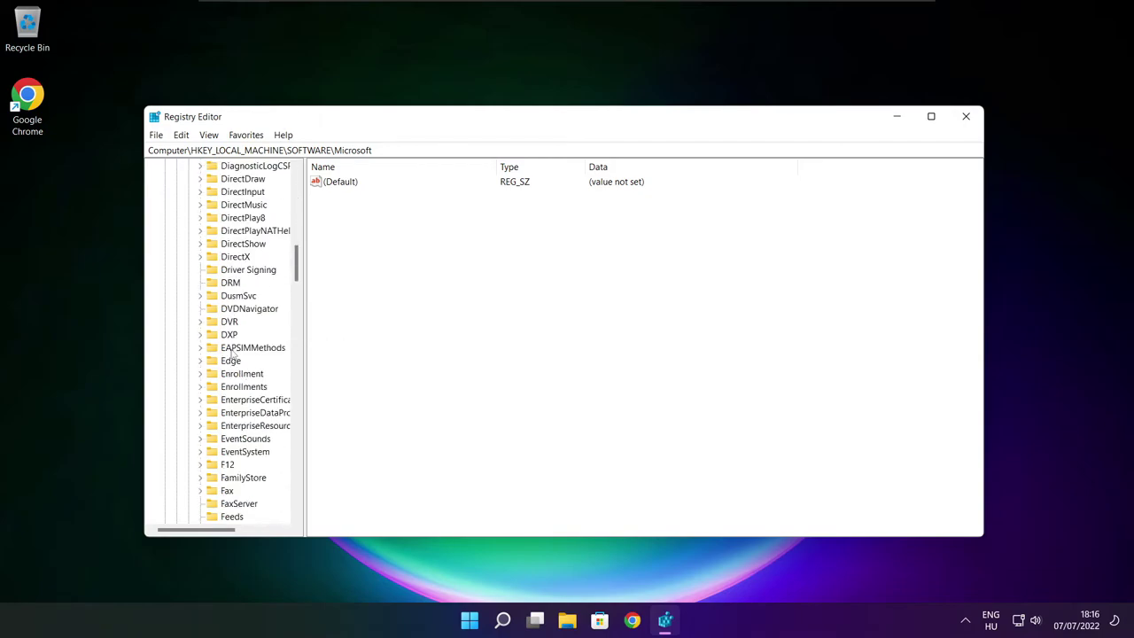
scroll(232, 353, down, 20)
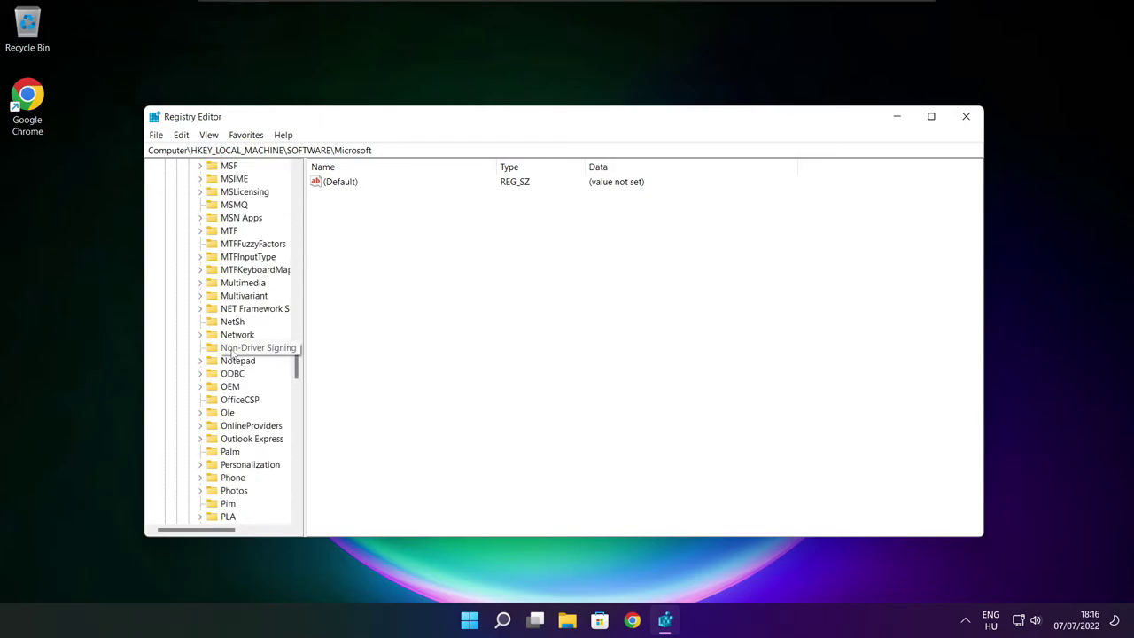
scroll(233, 353, down, 1)
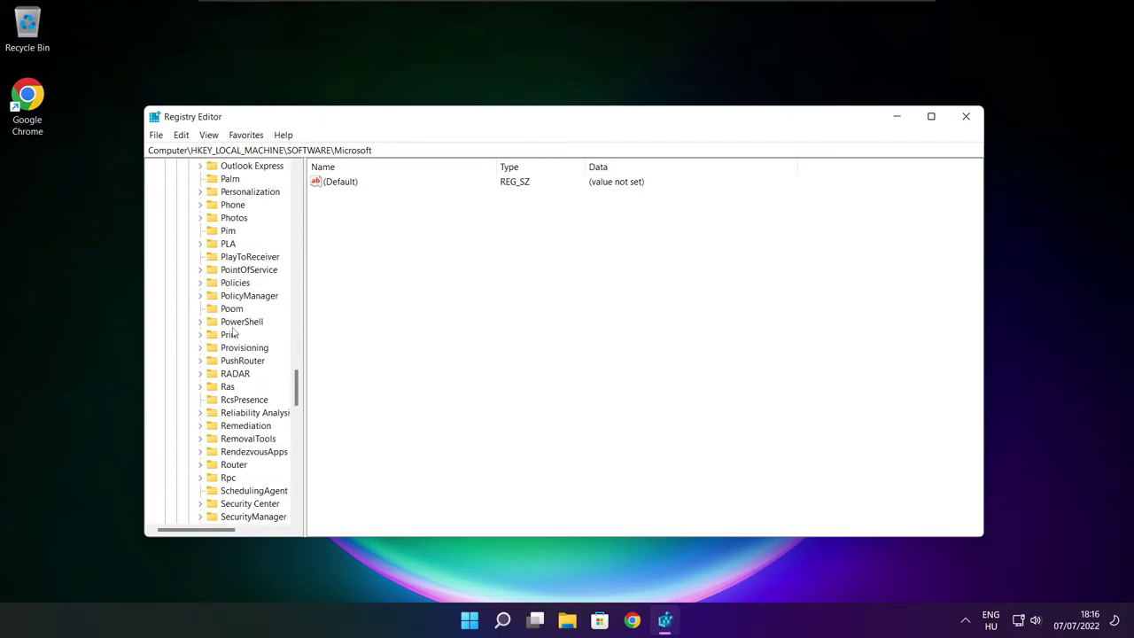
scroll(233, 328, up, 1)
Step: Expand PolicyManager\default\ApplicationManagement and open the AllowGameDVR key
click(234, 337)
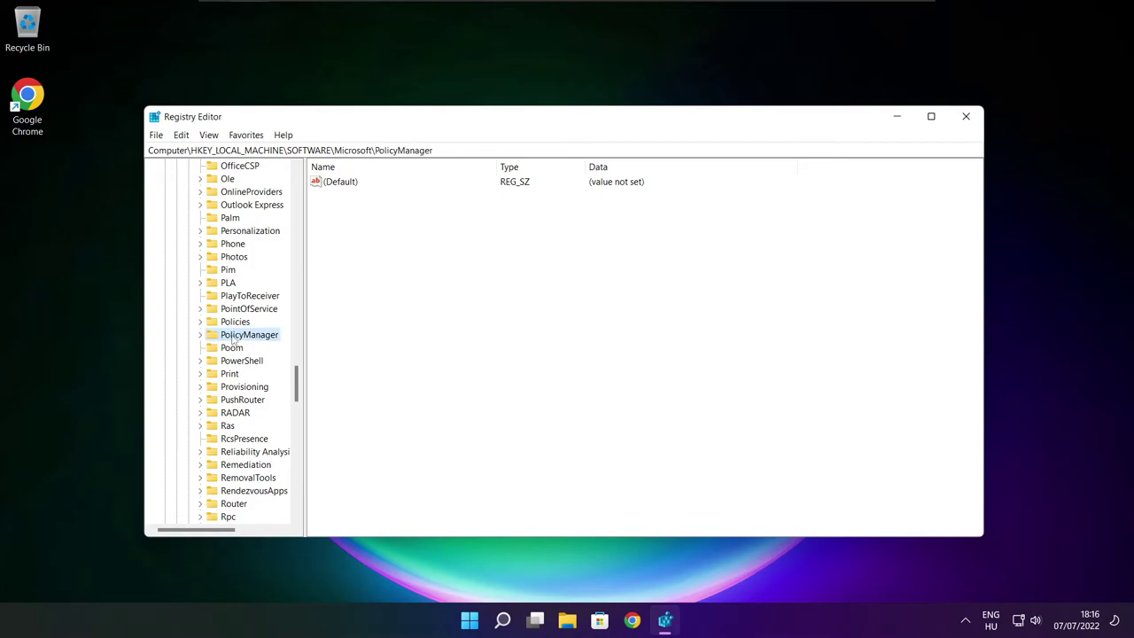
click(201, 337)
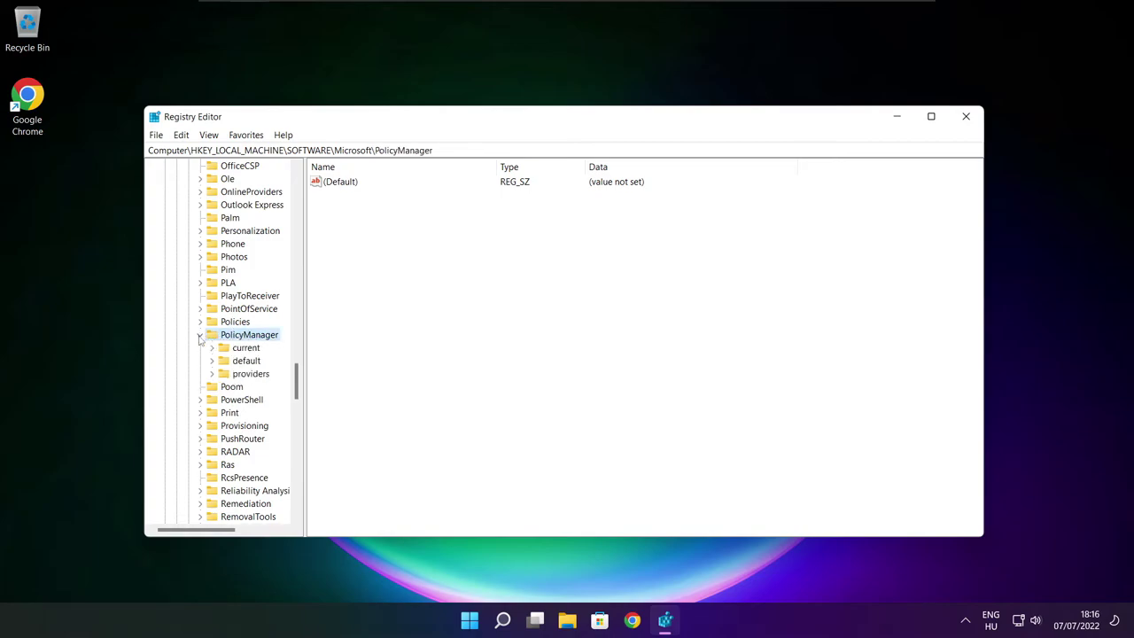
click(246, 362)
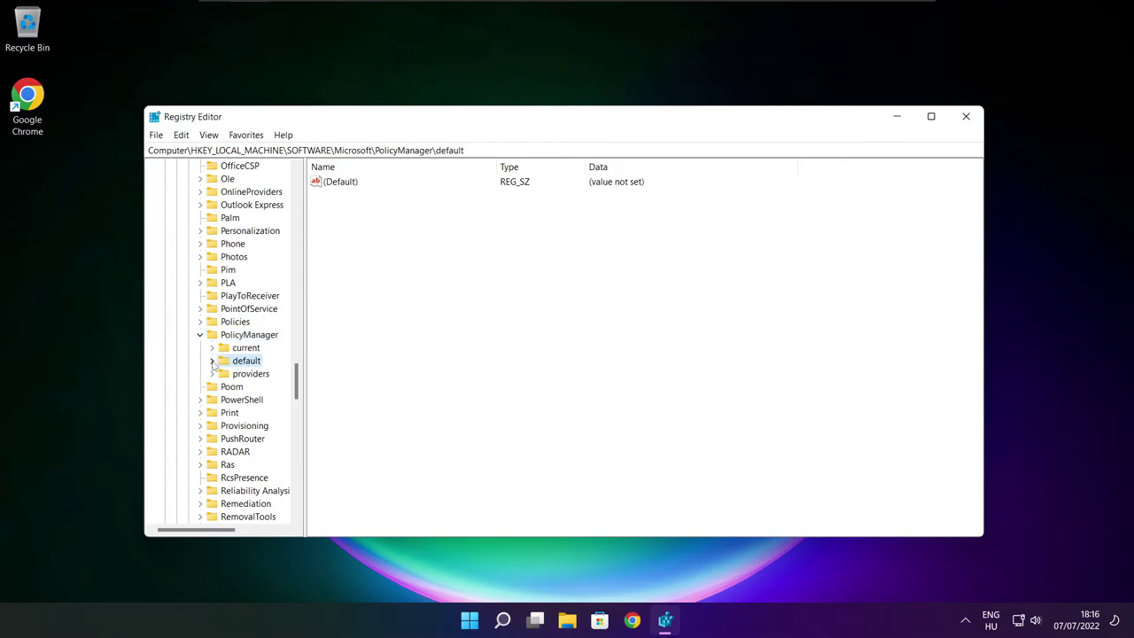
click(211, 362)
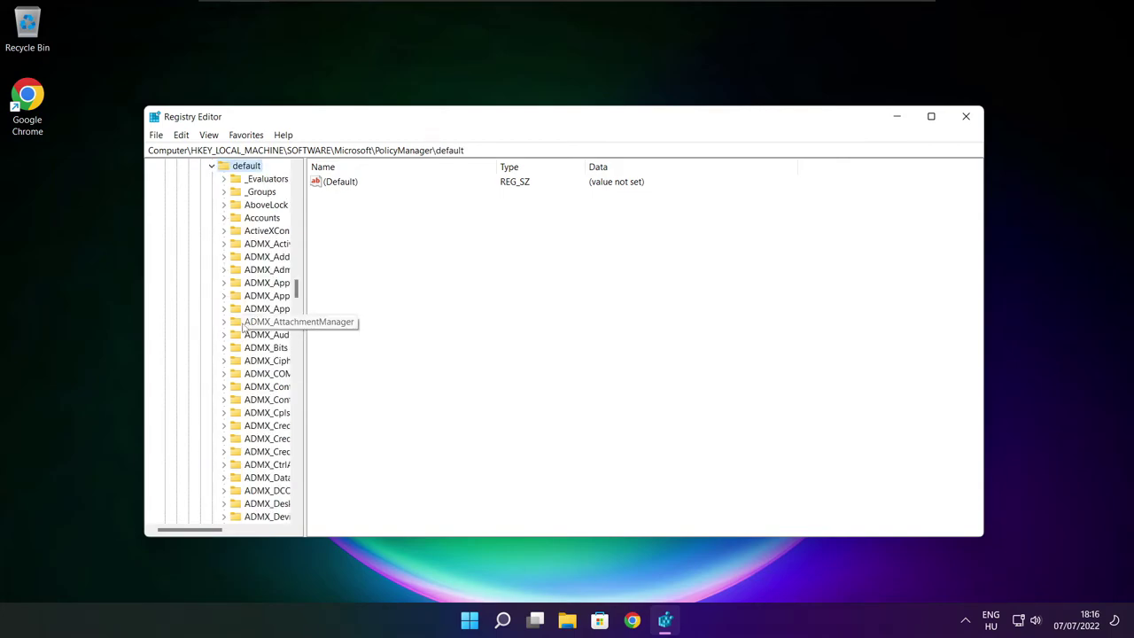
scroll(263, 258, down, 20)
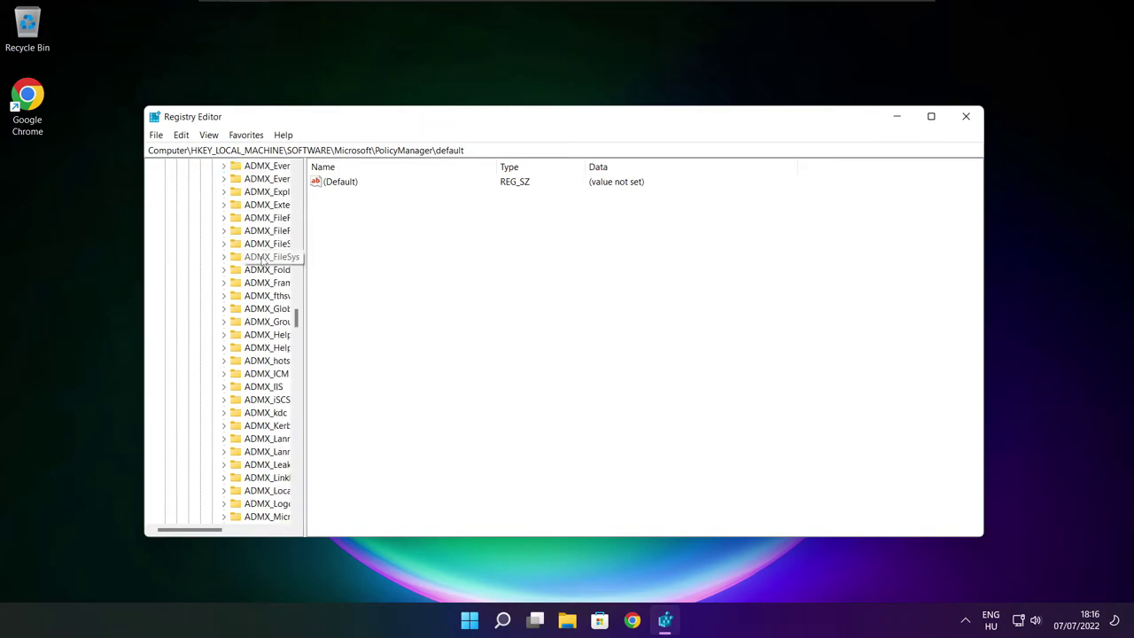
scroll(264, 259, down, 8)
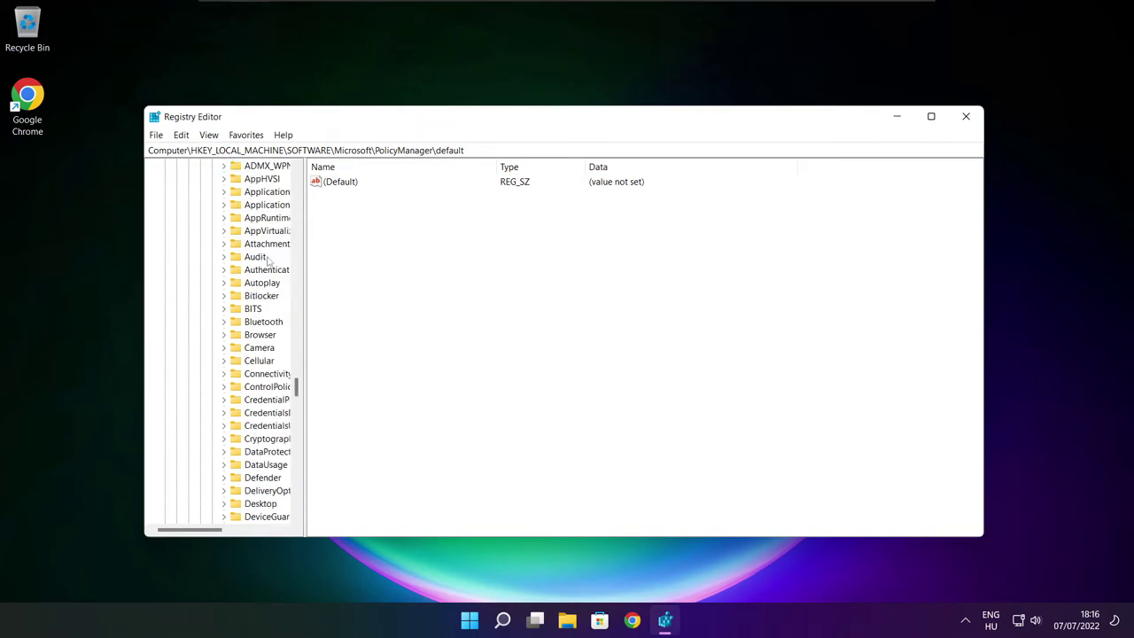
drag(304, 257, 372, 258)
scroll(335, 261, up, 1)
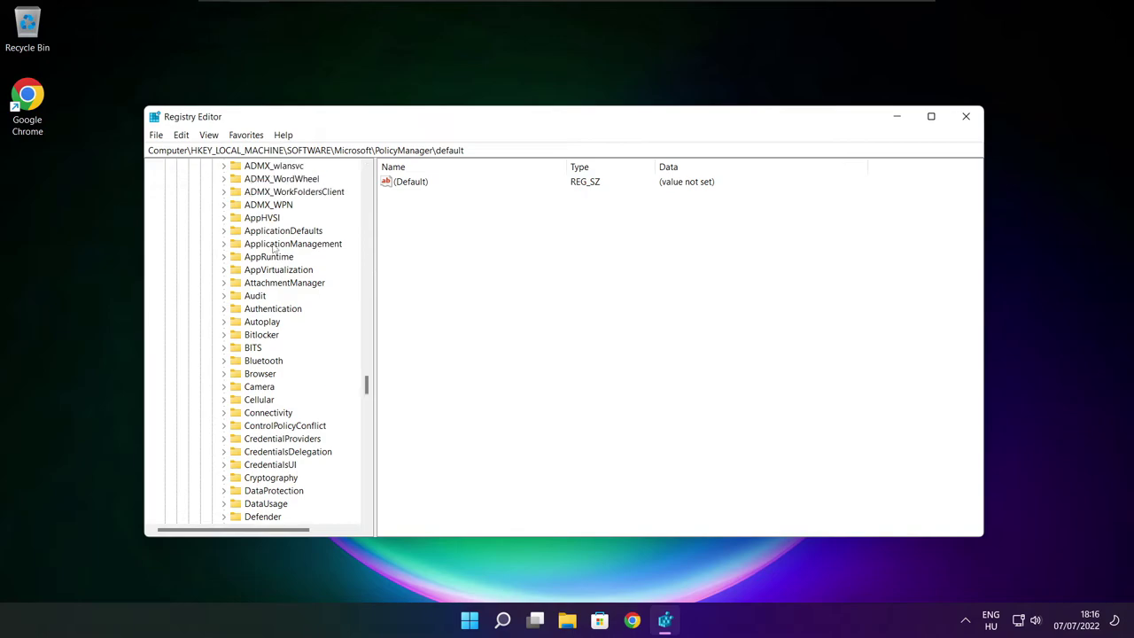
click(271, 244)
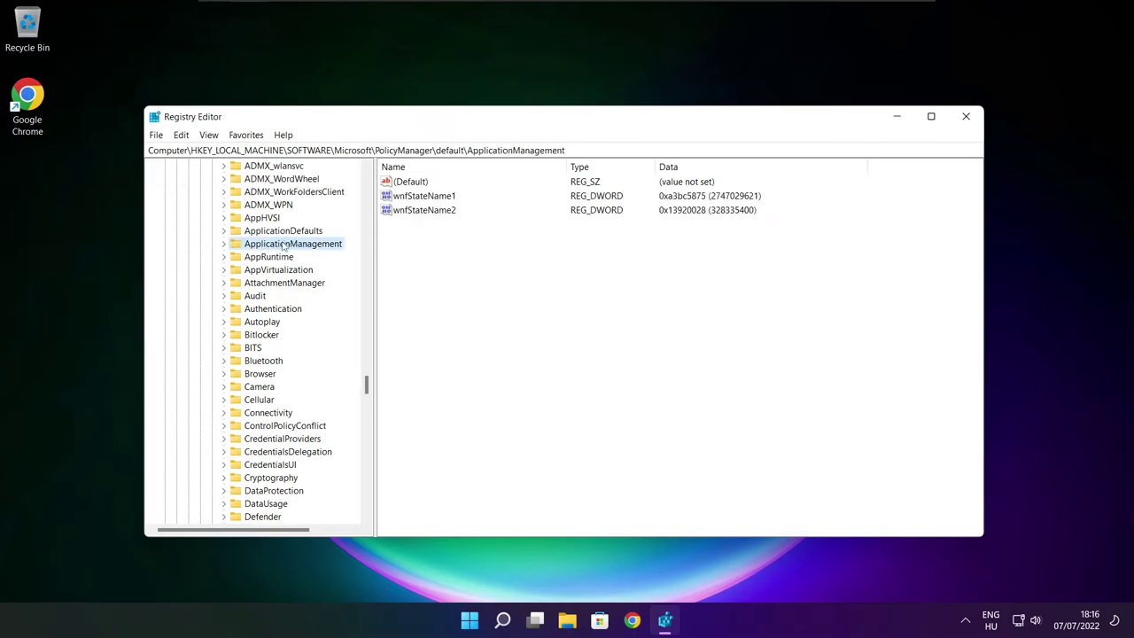
click(224, 245)
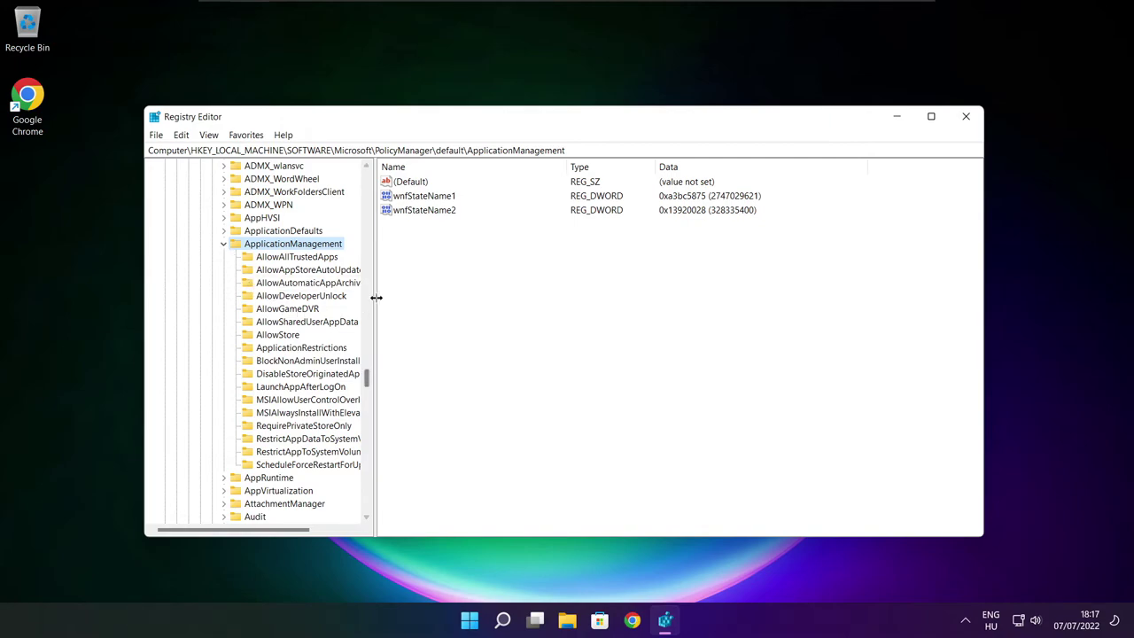
drag(372, 298, 387, 297)
click(290, 310)
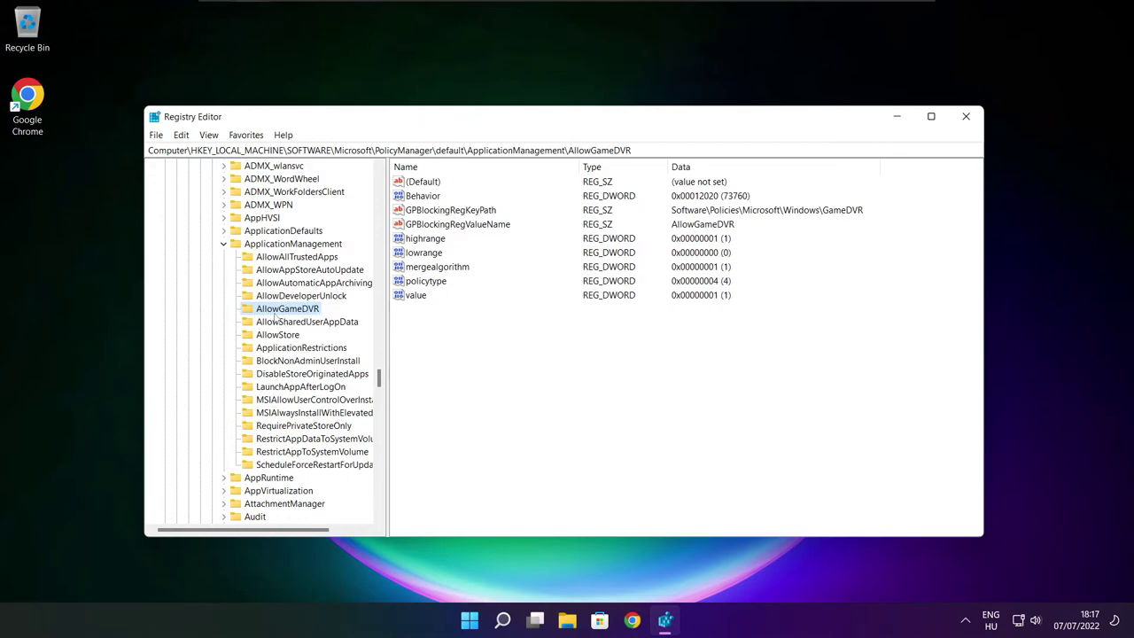
Step: Set AllowGameDVR's 'value' entry to 0 and close Registry Editor
click(413, 298)
double_click(416, 296)
drag(319, 193, 574, 237)
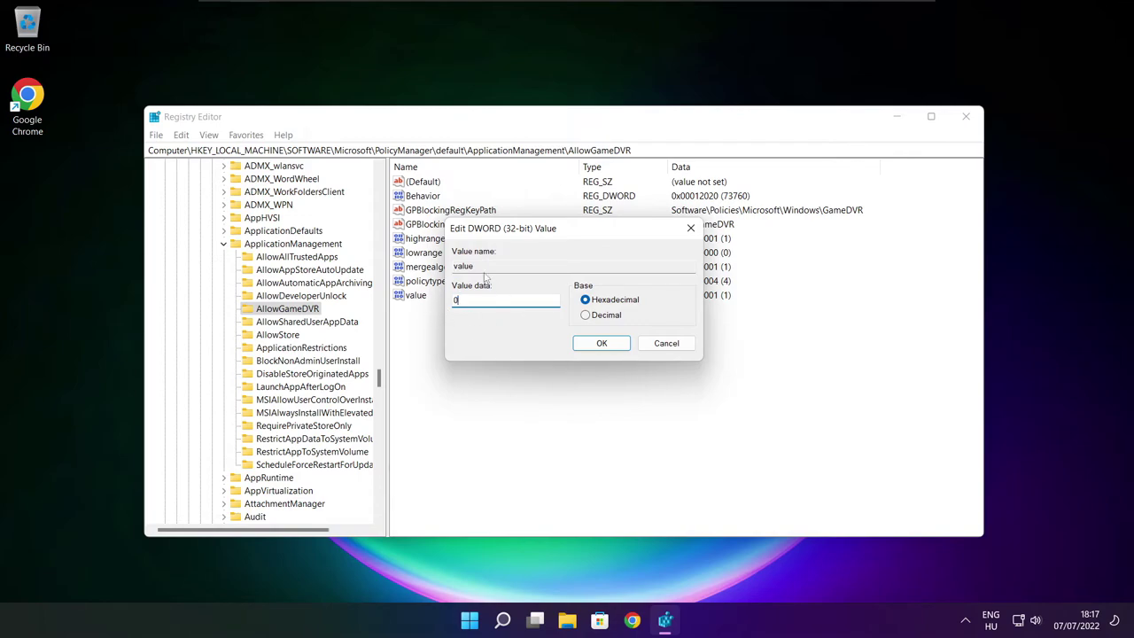
click(600, 345)
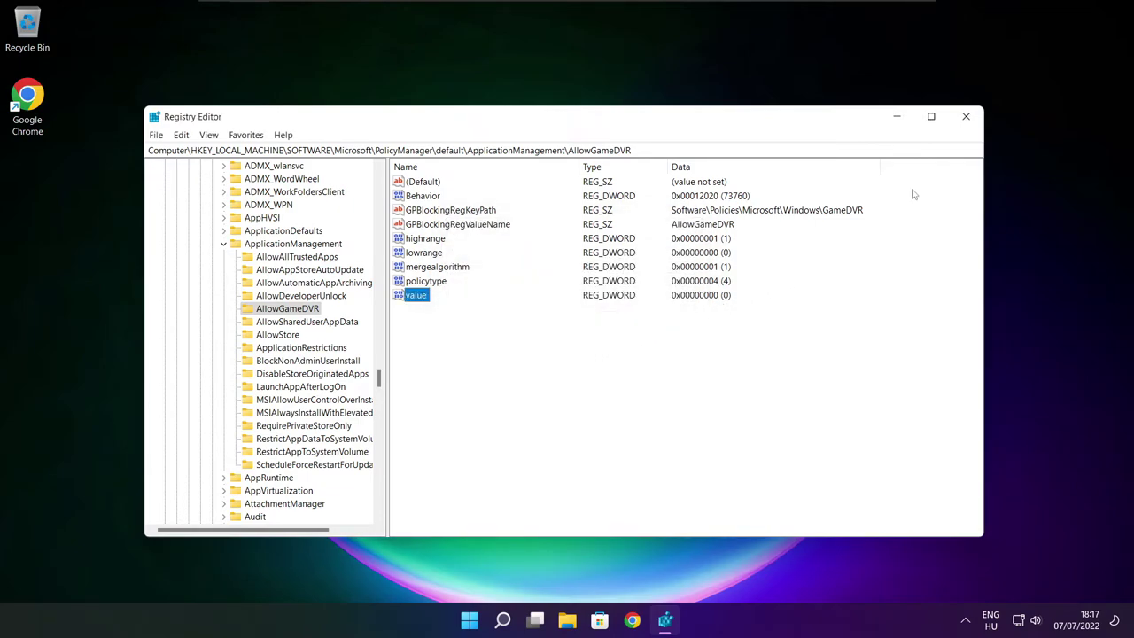
click(967, 117)
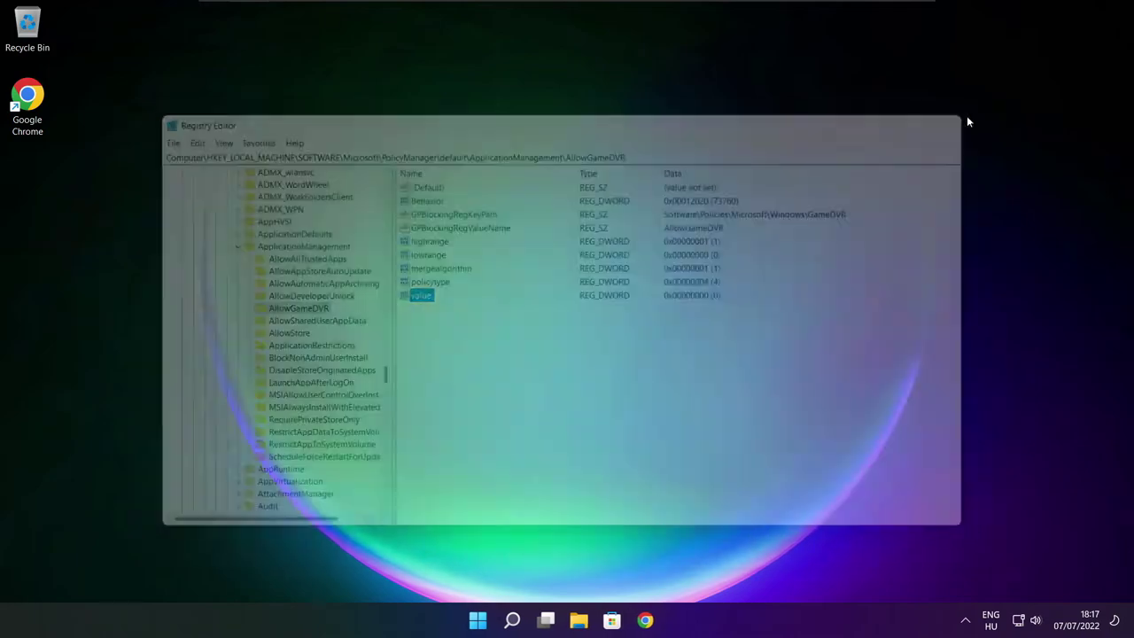
Step: Bring Chrome back to the DirectX End-User Runtime Web Installer page and scroll to its heading
click(647, 543)
mouse_move(346, 38)
mouse_down()
mouse_move(104, 38)
mouse_move(345, 38)
mouse_up()
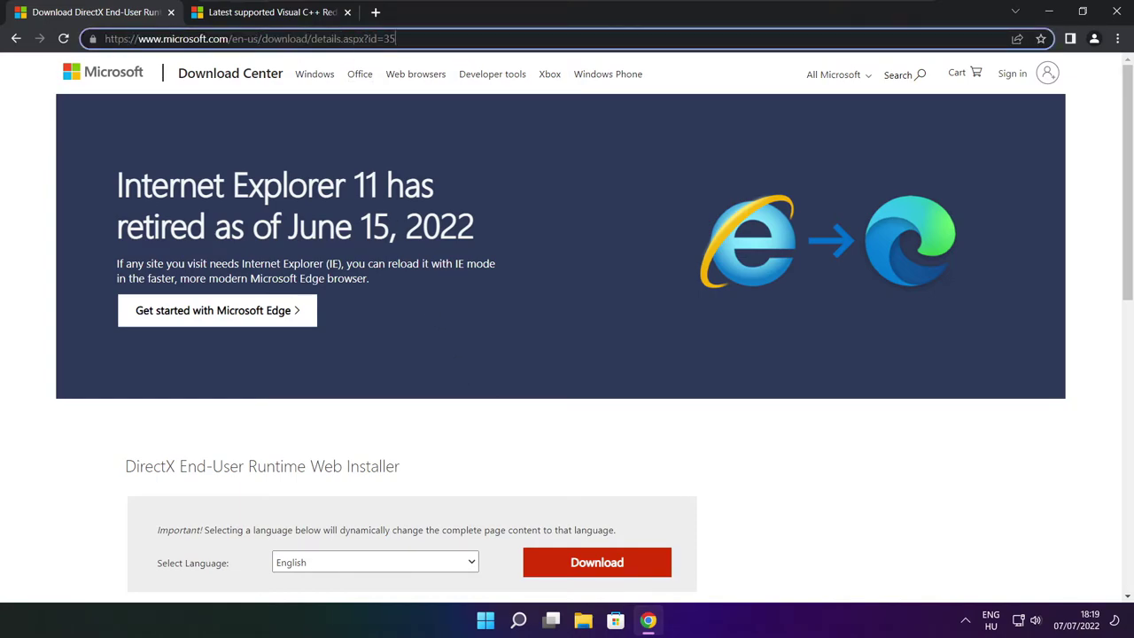
click(406, 425)
scroll(1123, 166, down, 3)
drag(401, 241, 473, 248)
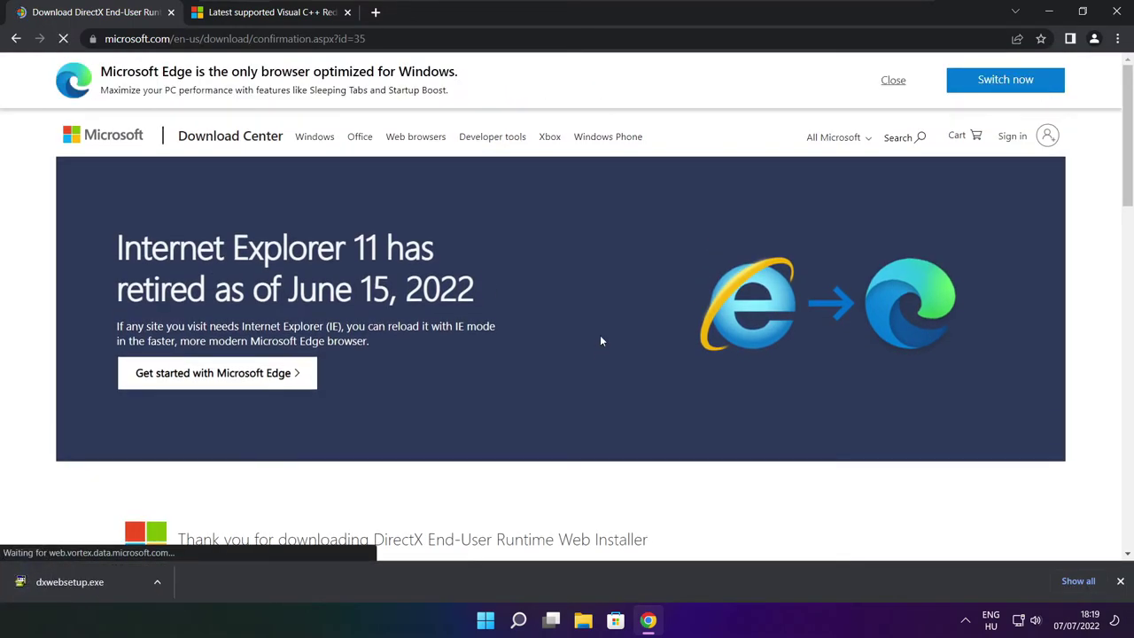
Step: Run dxwebsetup.exe, accept the licence, skip the Bing Bar and complete the DirectX install
click(106, 583)
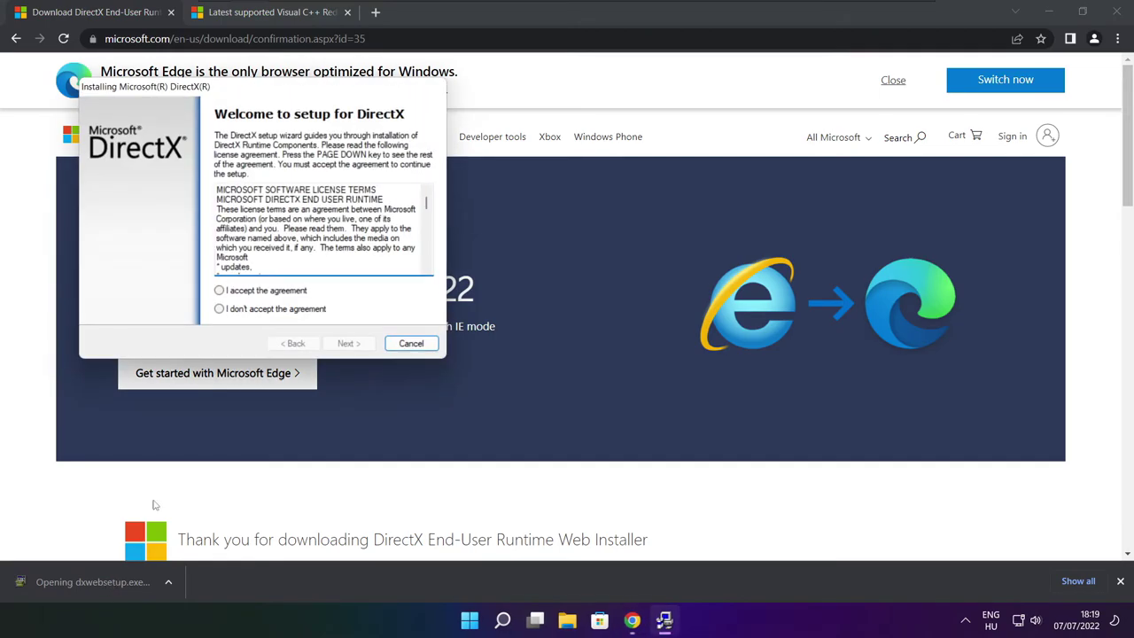
drag(239, 92, 539, 171)
drag(727, 289, 729, 301)
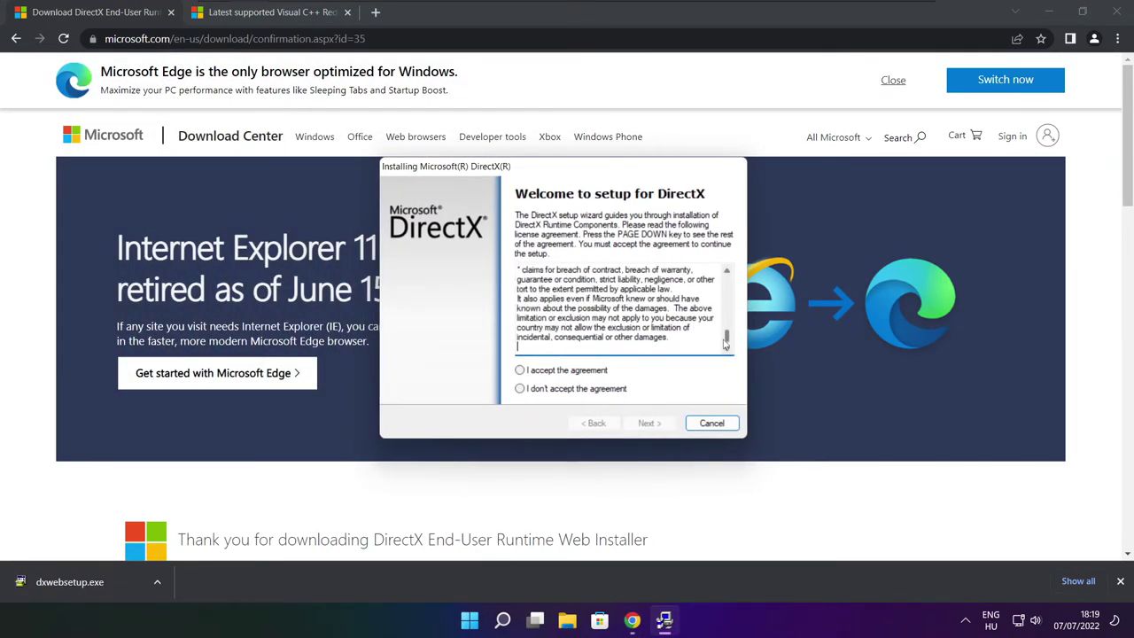
click(529, 373)
click(656, 424)
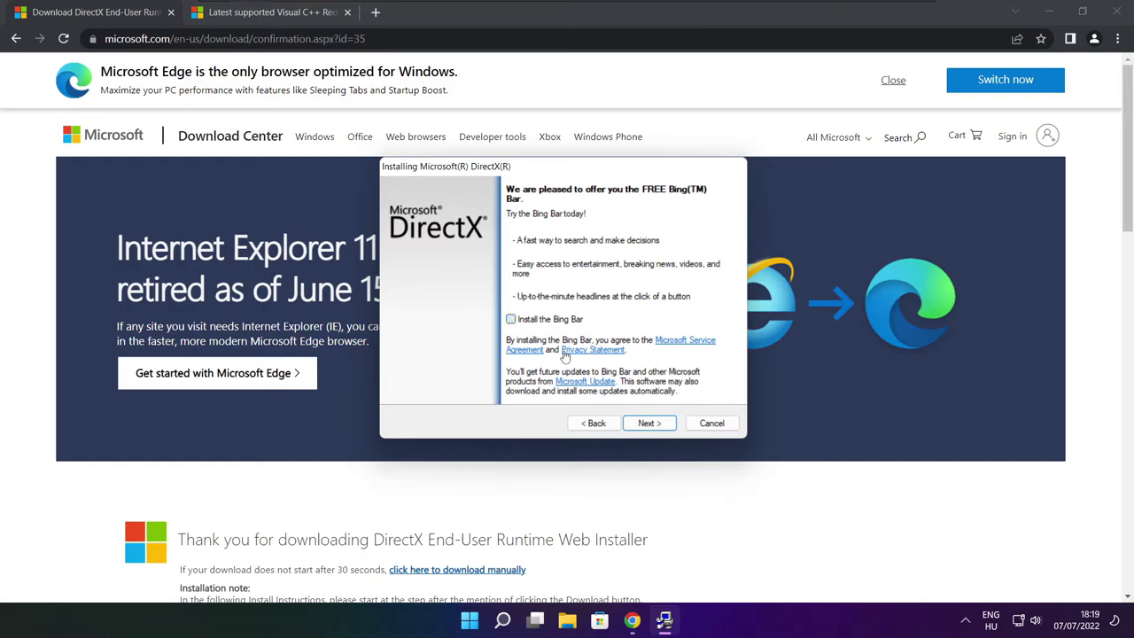
click(660, 426)
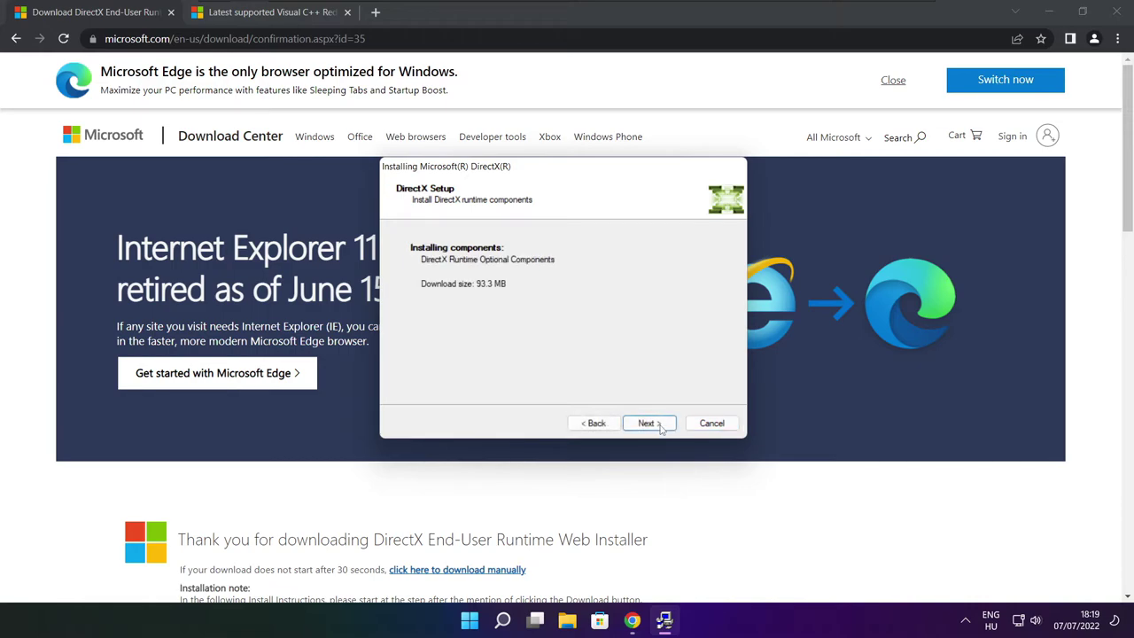
click(648, 424)
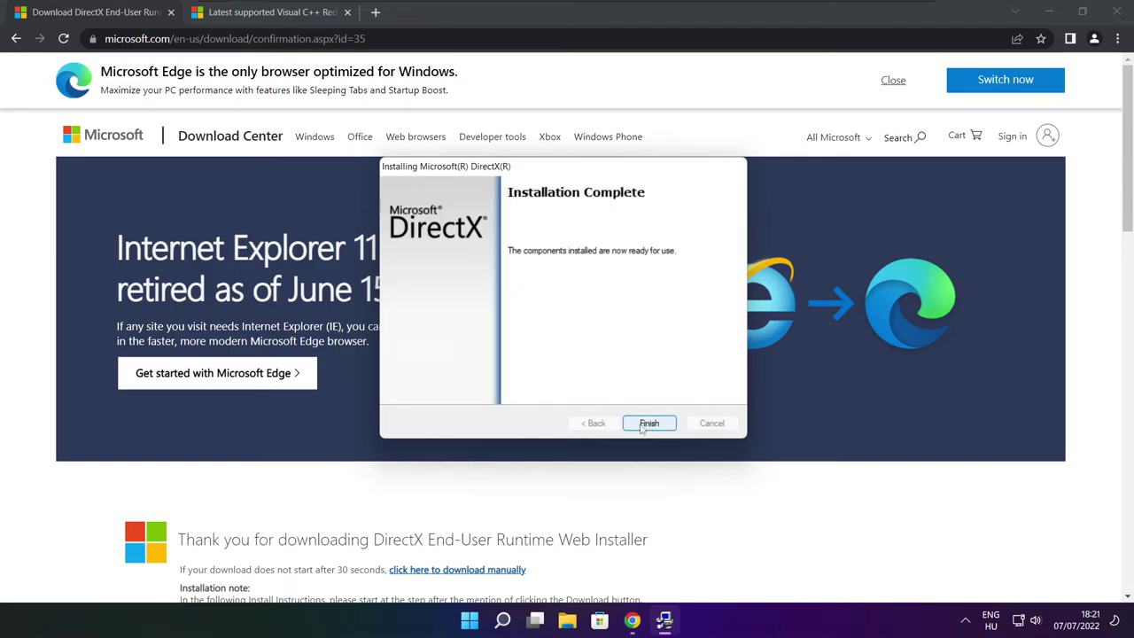
click(650, 424)
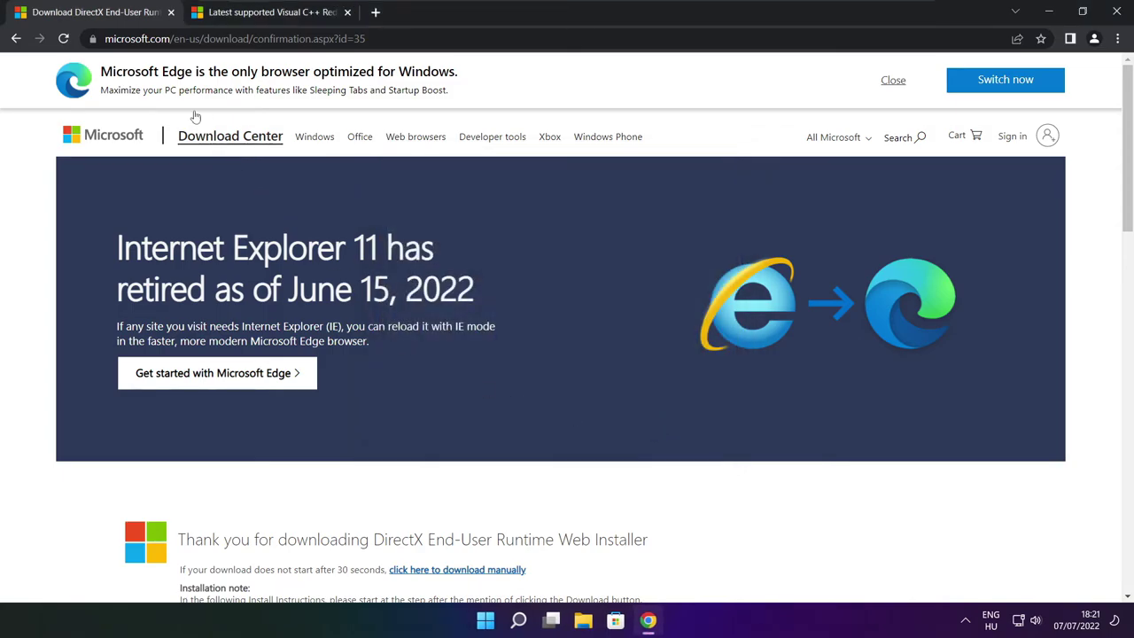
Step: Close the DirectX tab and scroll down the Visual C++ Redistributable docs page
click(170, 13)
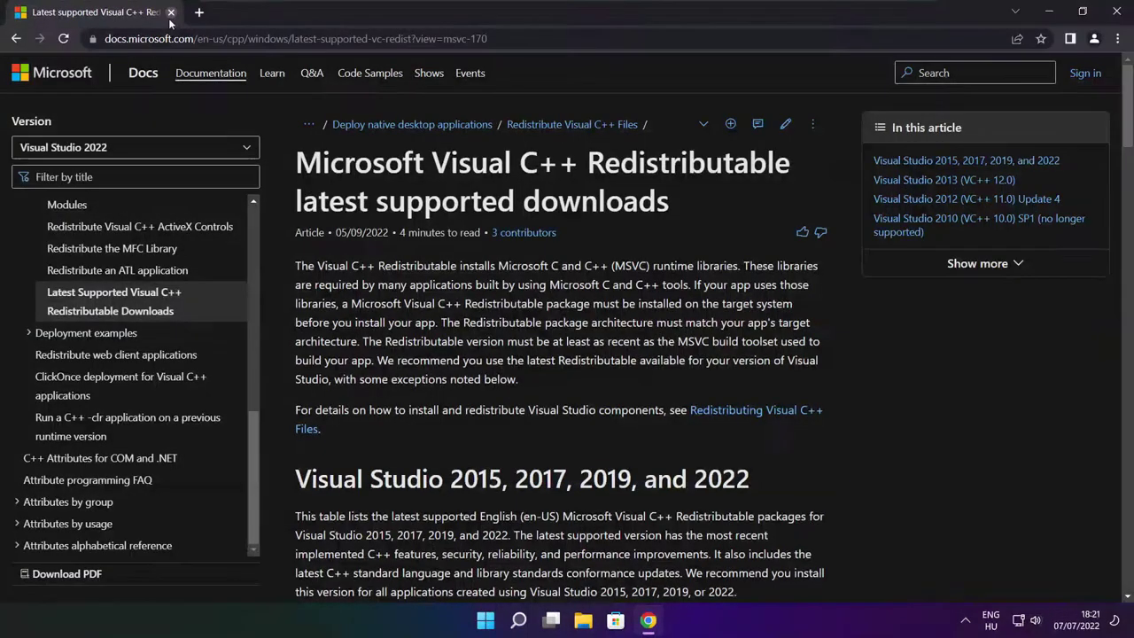
key(ctrl+l)
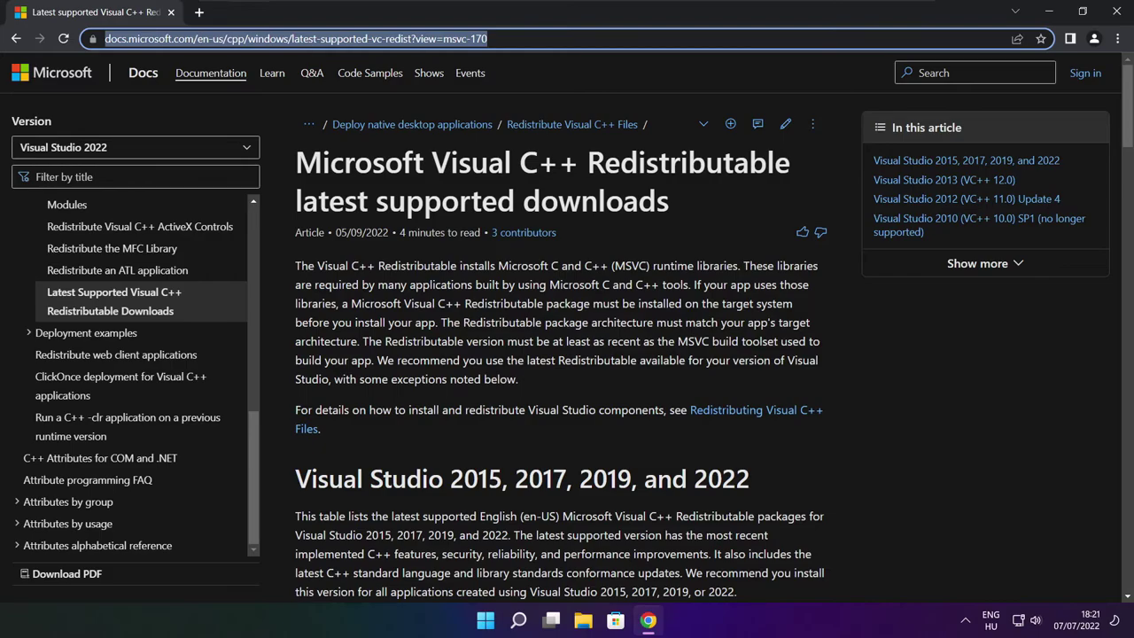
click(523, 38)
click(562, 76)
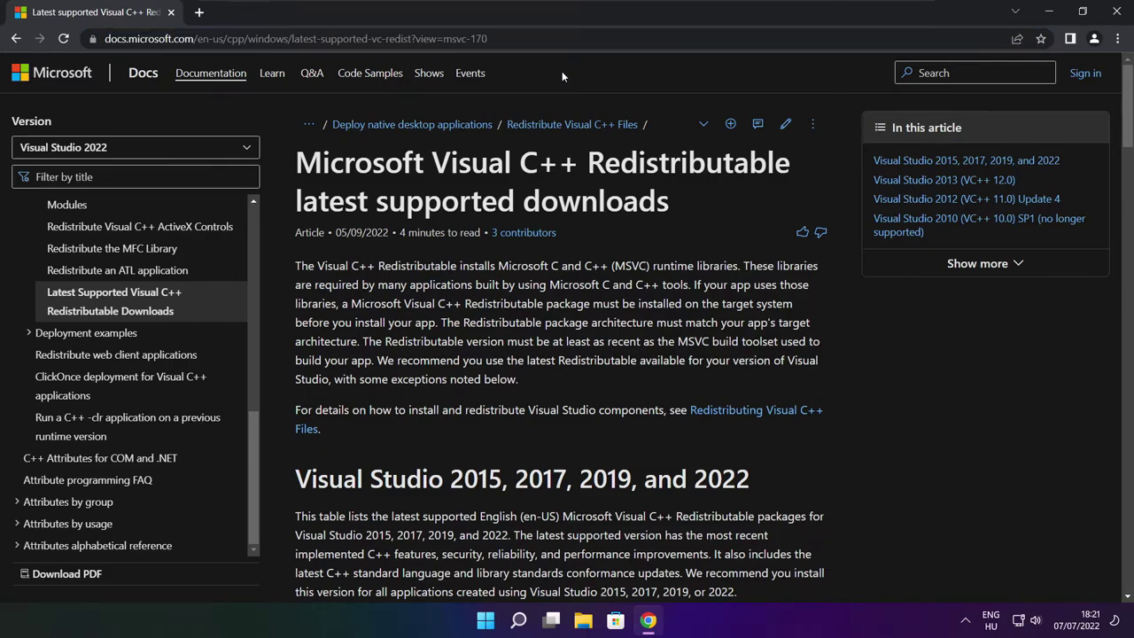
scroll(1128, 131, down, 1)
drag(1128, 131, 1117, 165)
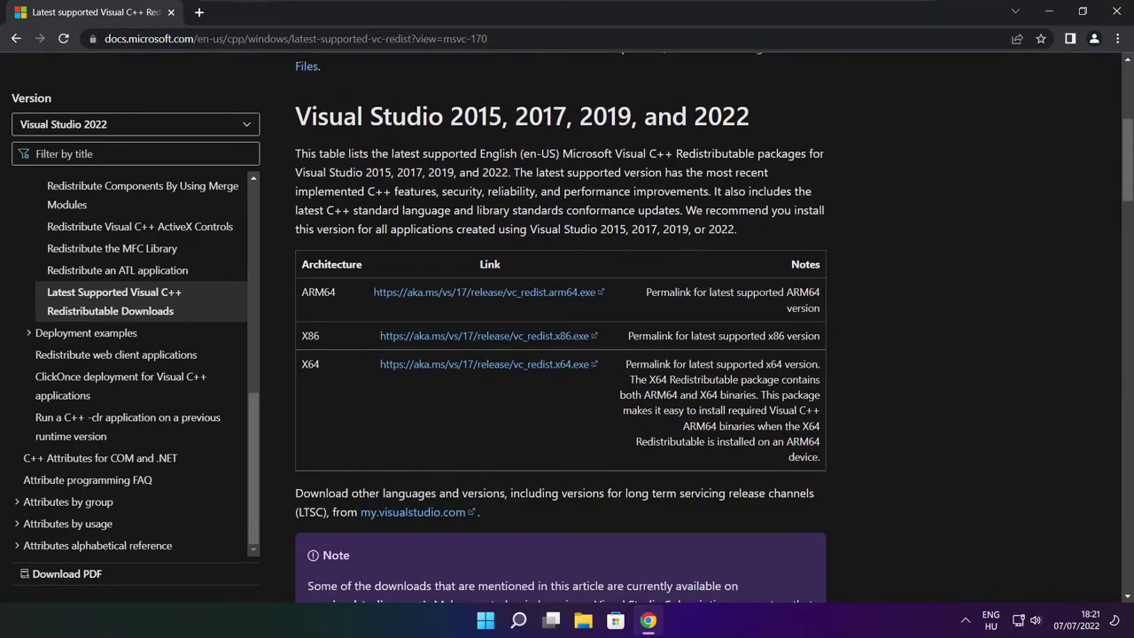
Step: Download the ARM64, x86 and x64 Visual C++ redistributables from the download table
drag(301, 292, 760, 396)
click(762, 403)
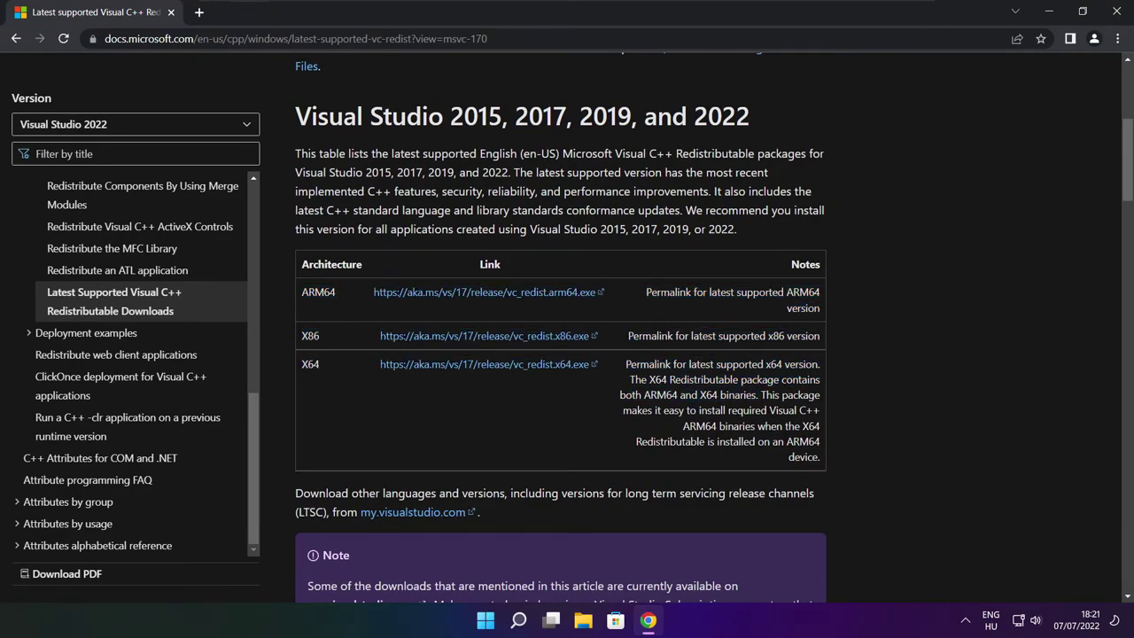
click(469, 295)
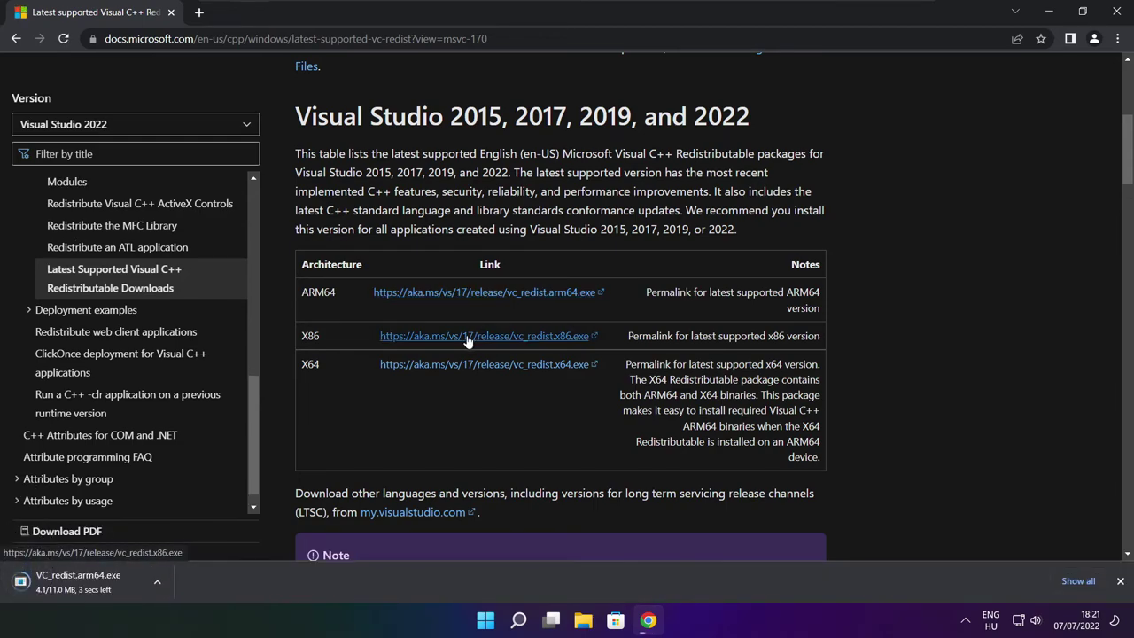
click(466, 337)
click(467, 365)
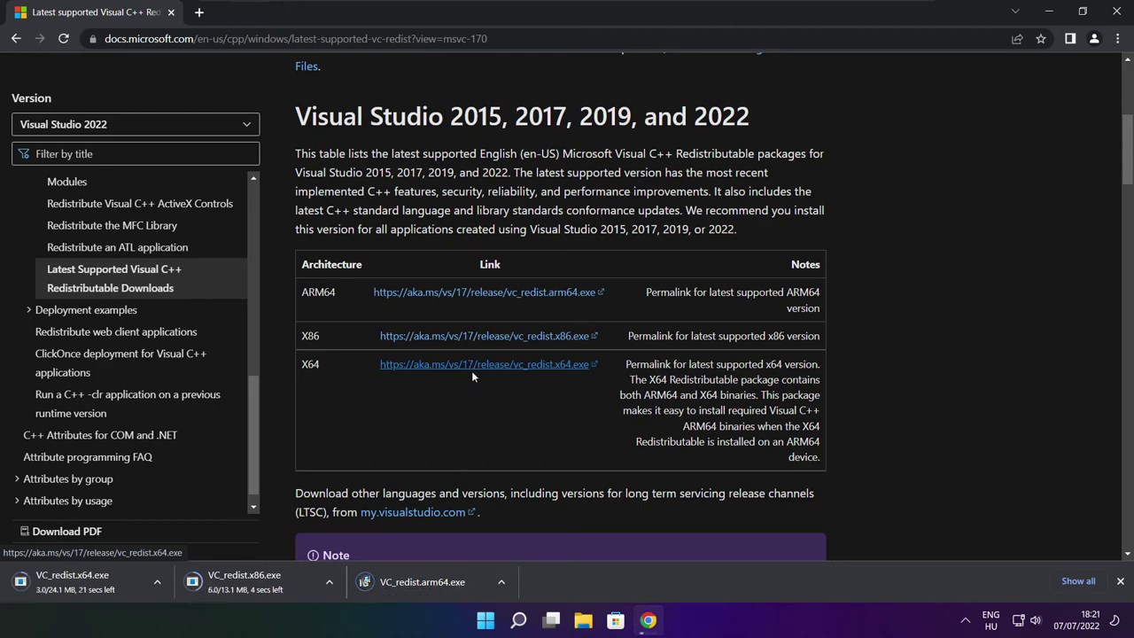
Step: Try installing the ARM64 redistributable and close its setup after it fails
click(432, 583)
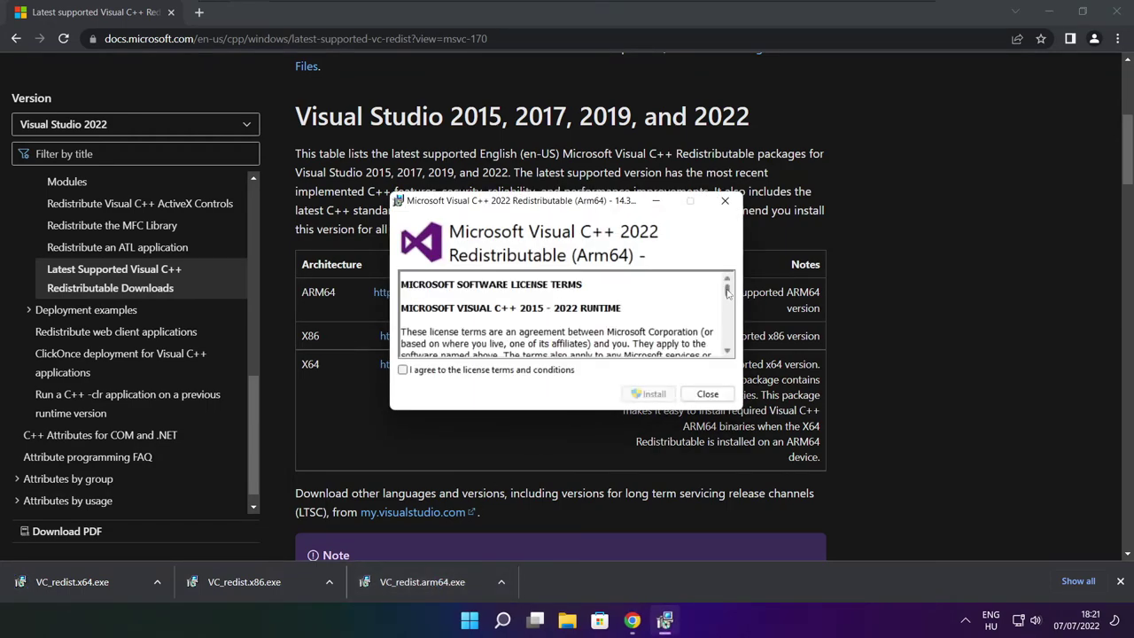
drag(728, 293, 728, 351)
click(402, 370)
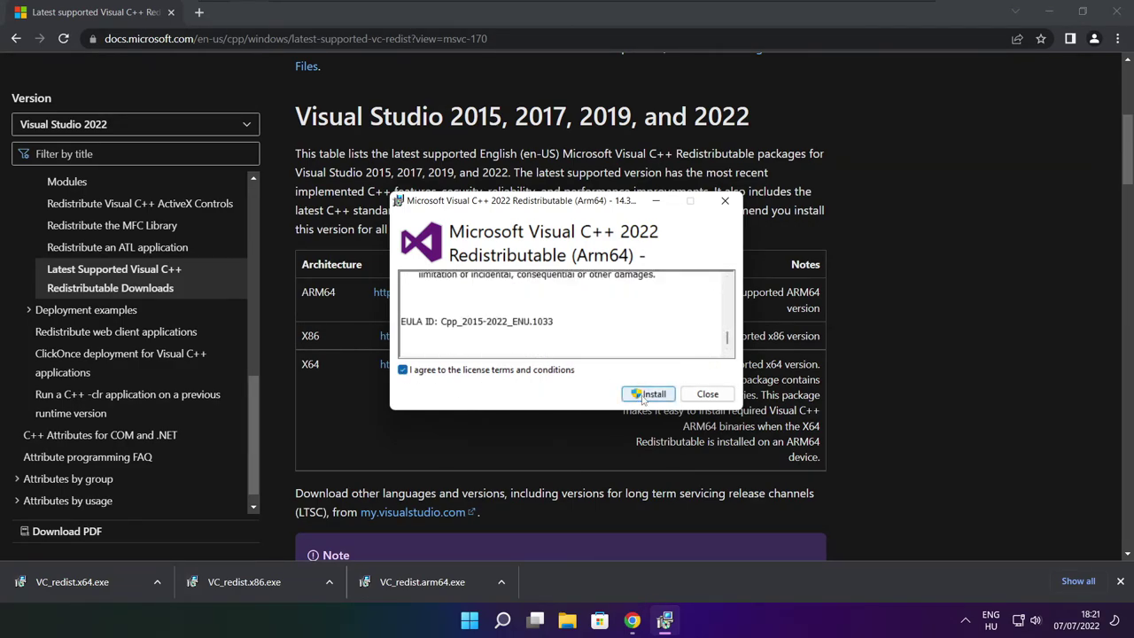
click(646, 395)
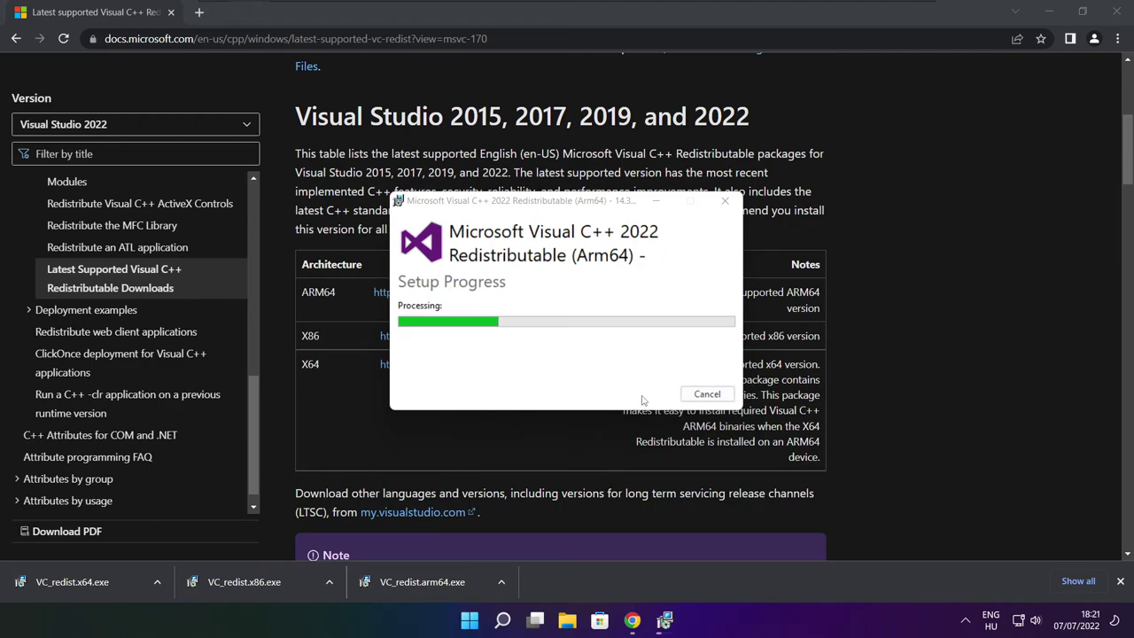
click(685, 399)
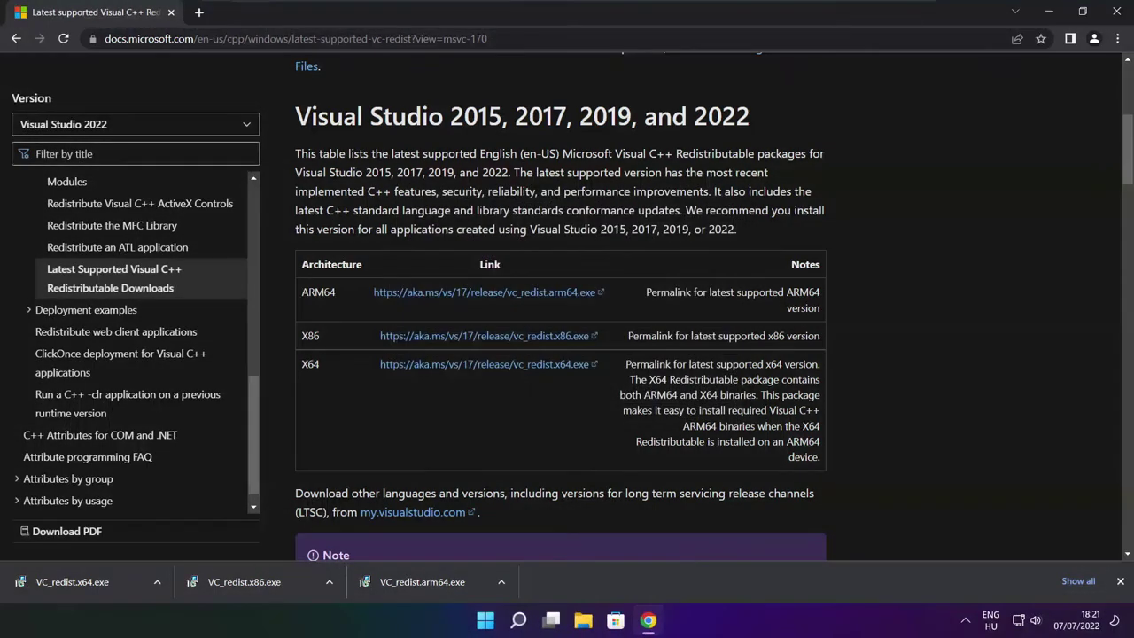
Step: Run VC_redist.x86.exe, agree to the licence terms and install it
click(268, 584)
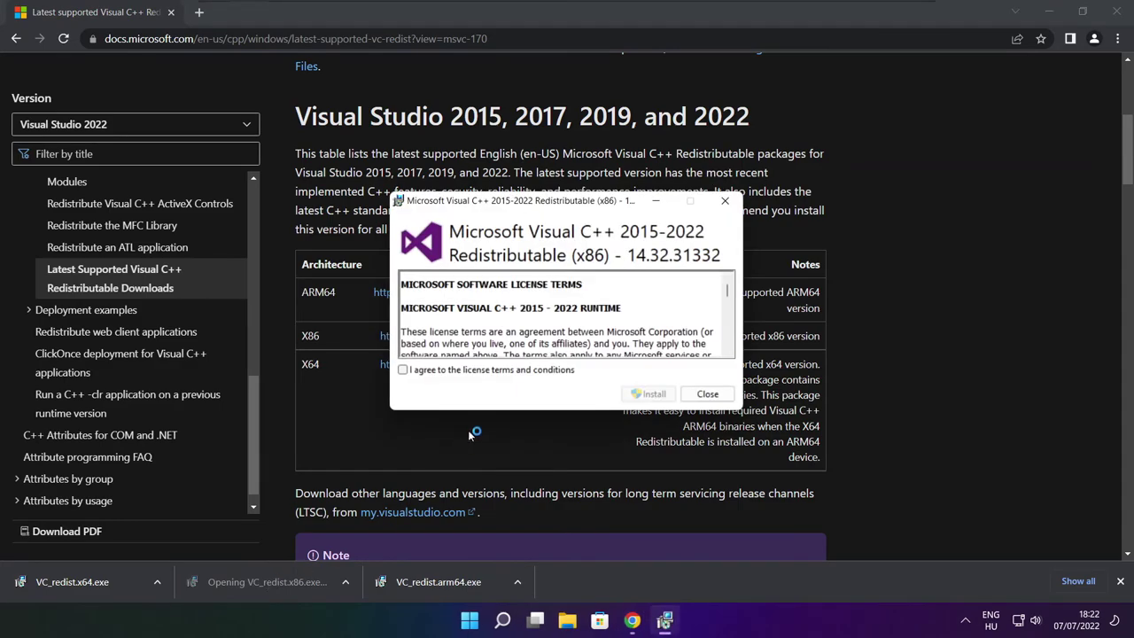
drag(724, 302, 728, 343)
click(403, 370)
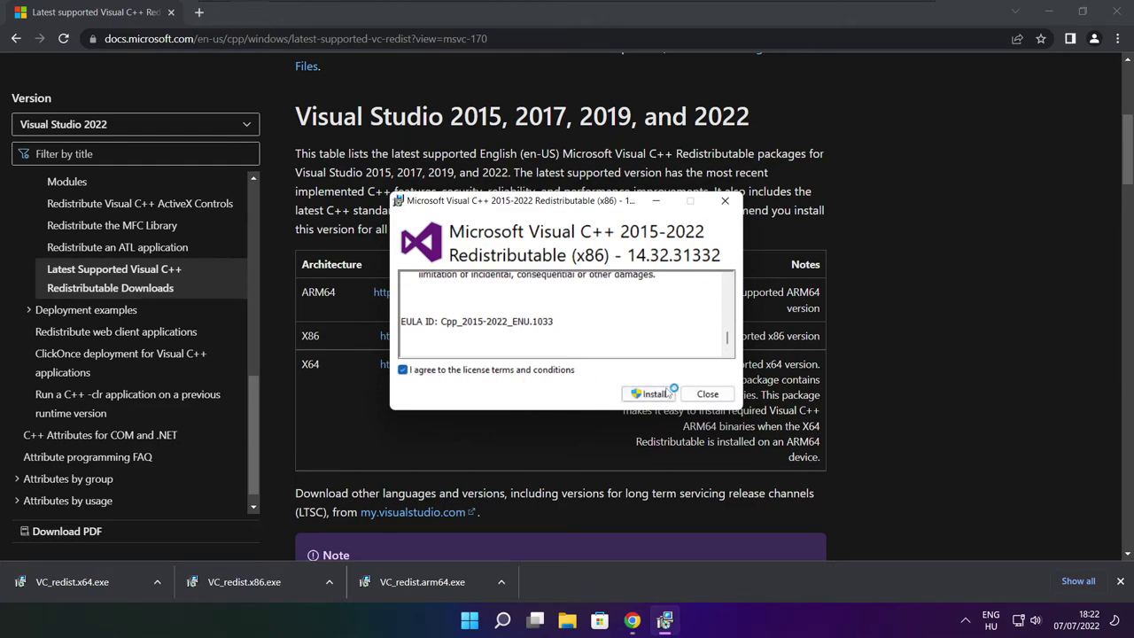
click(650, 396)
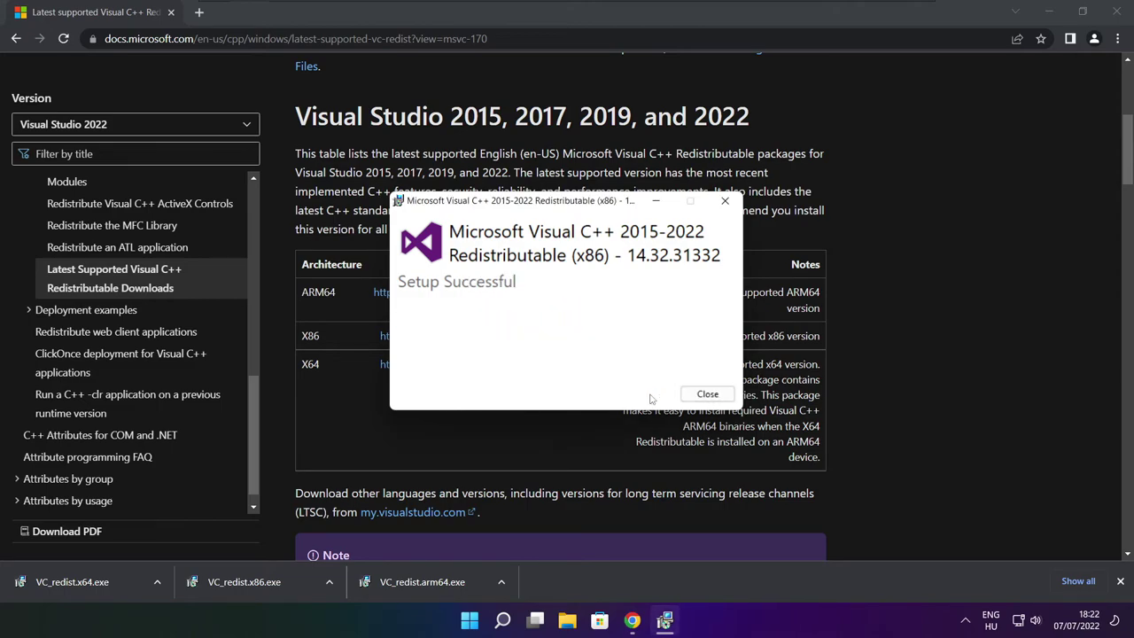
Step: Close the x86 setup, then install VC_redist.x64.exe (14.32.31332) and close its setup
click(708, 395)
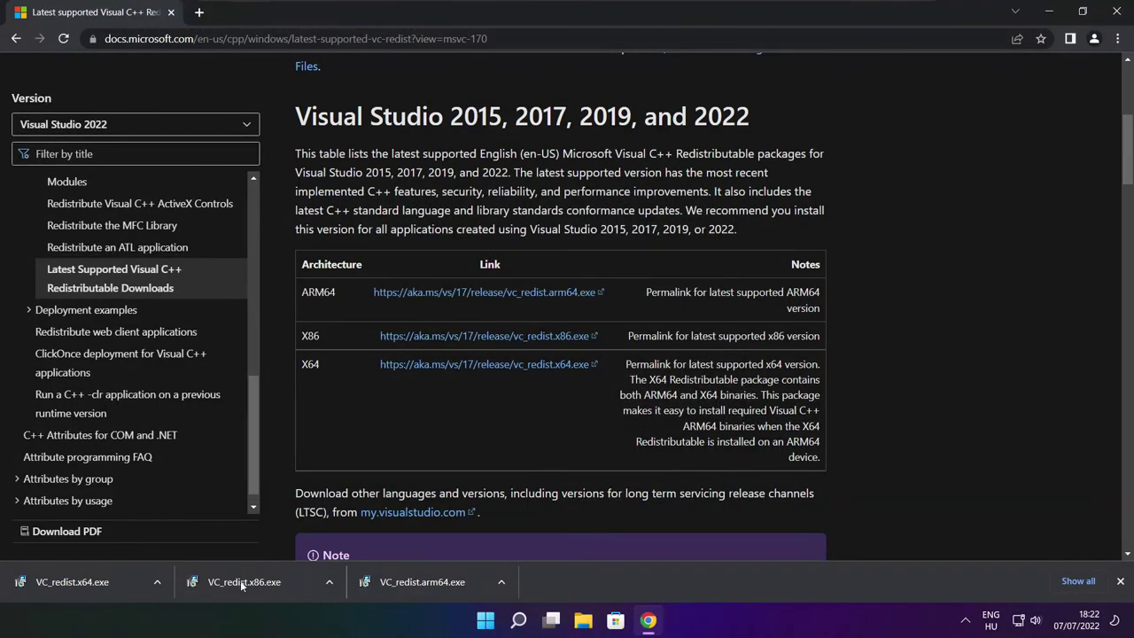
click(95, 581)
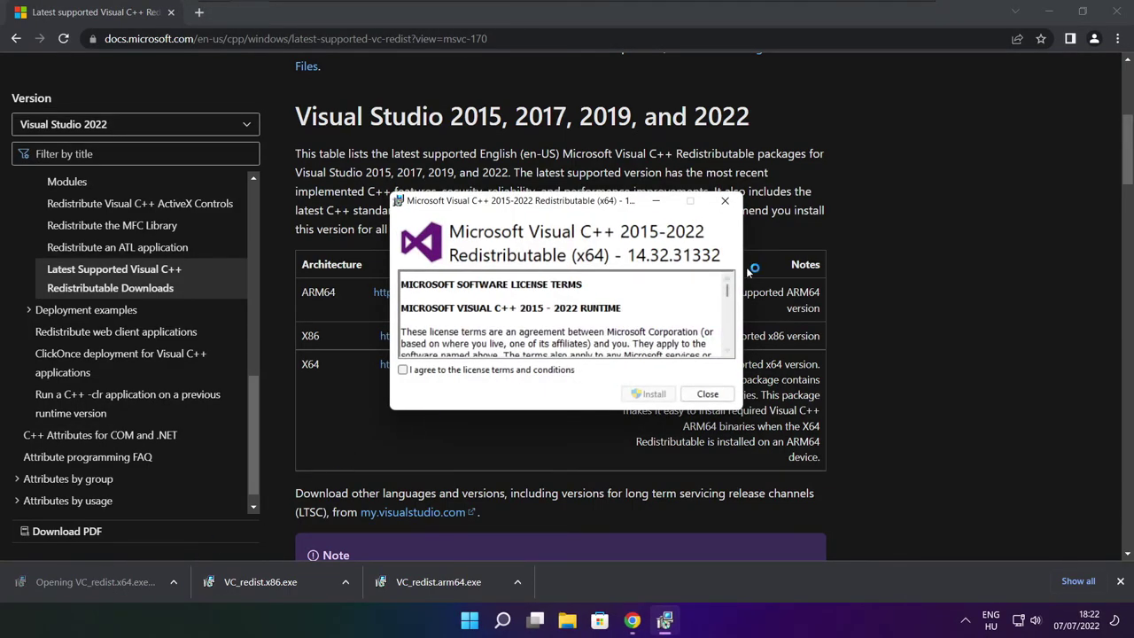
drag(728, 291, 728, 341)
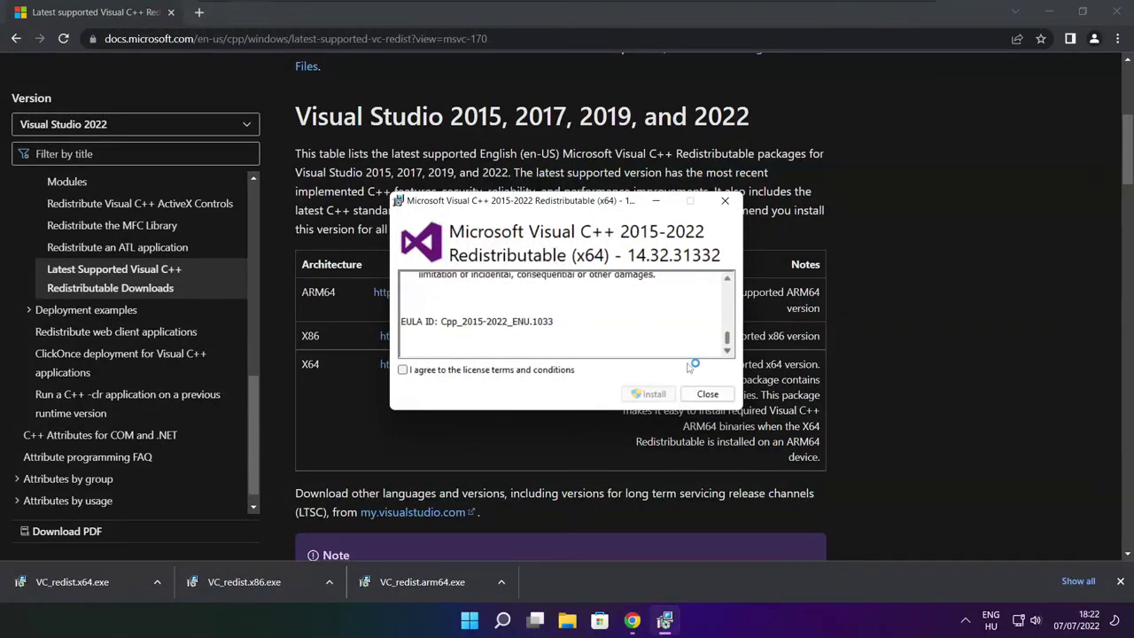
click(433, 370)
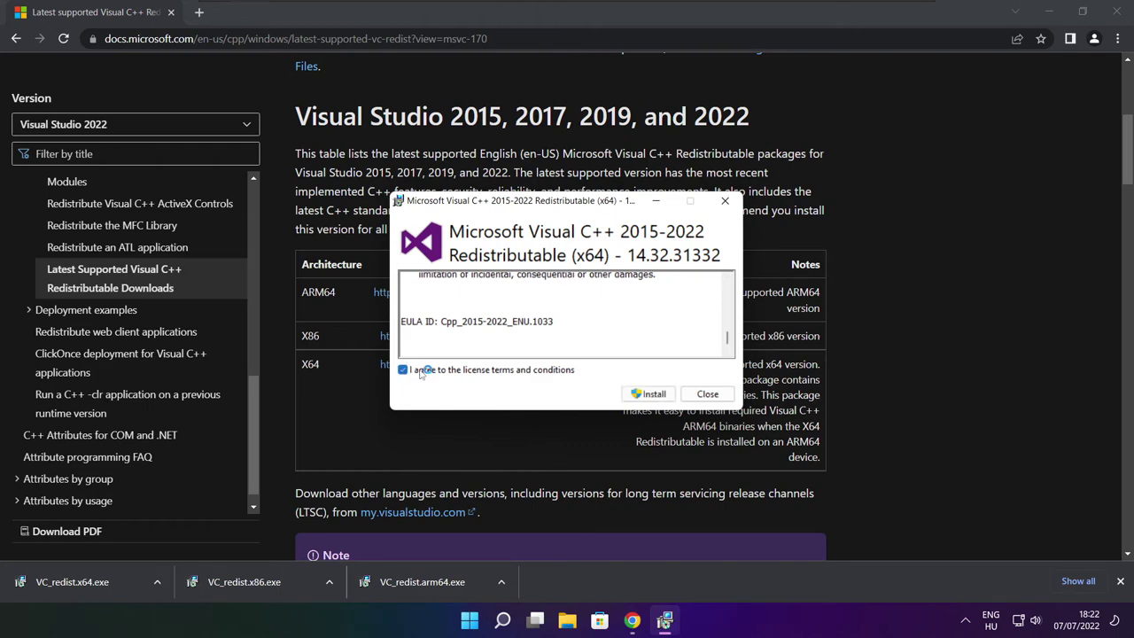
click(652, 395)
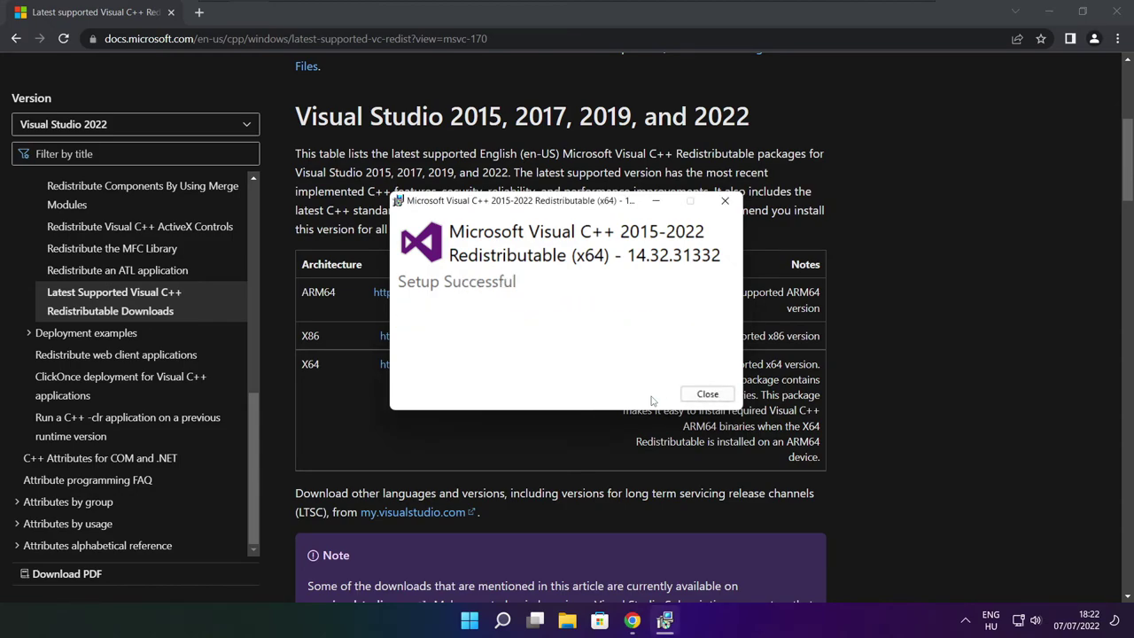
click(707, 394)
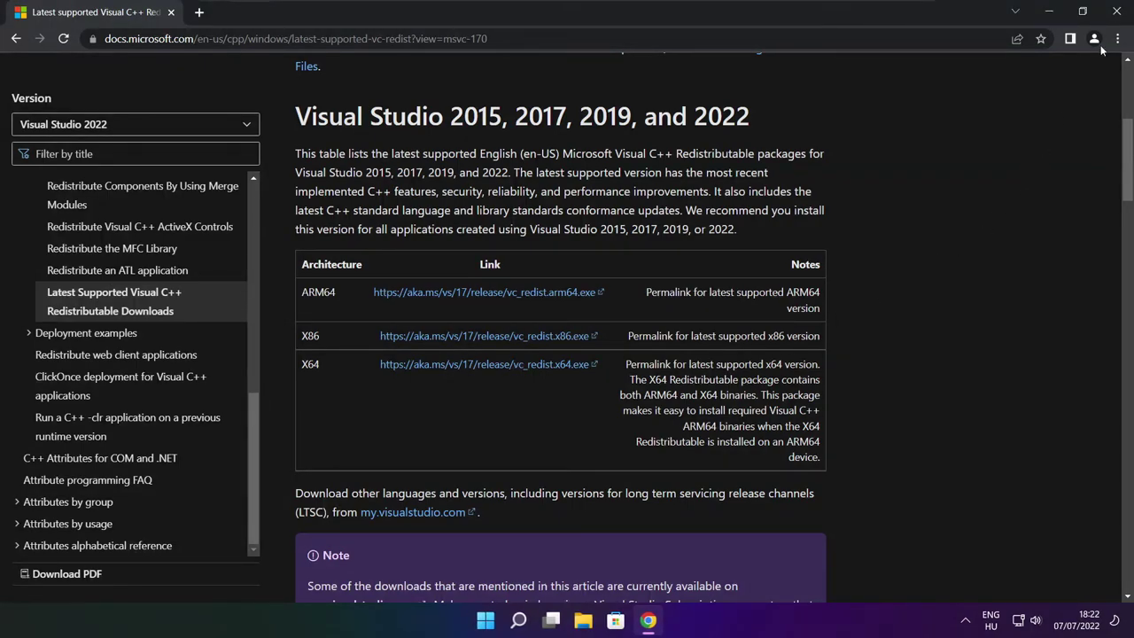
Step: Close Chrome and restart the PC from the Start menu's power options
click(1119, 12)
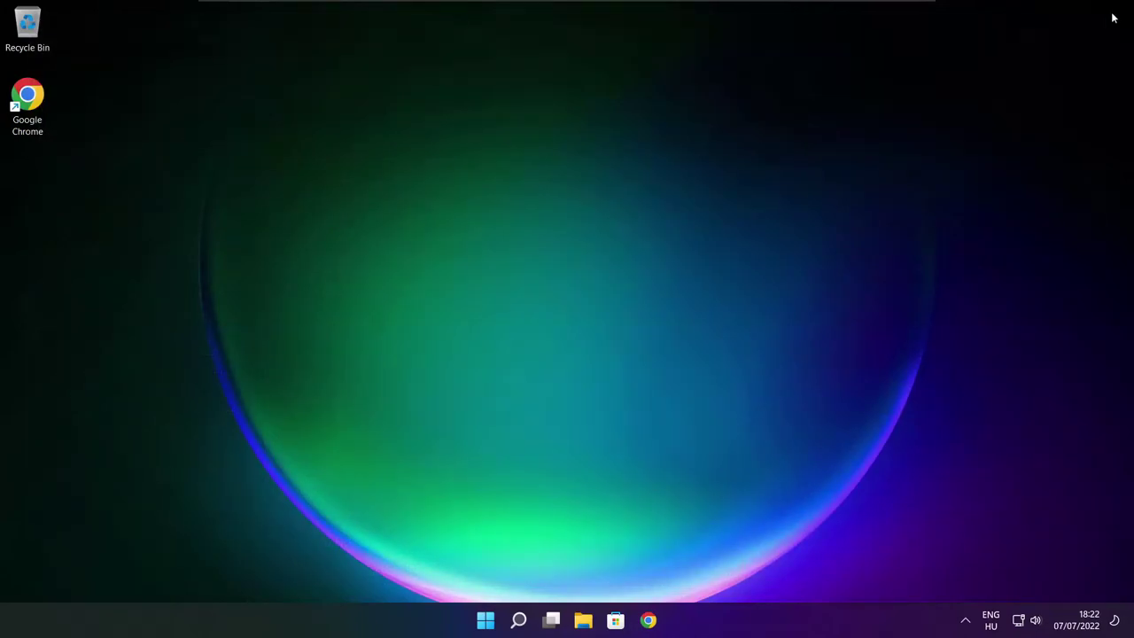
click(486, 621)
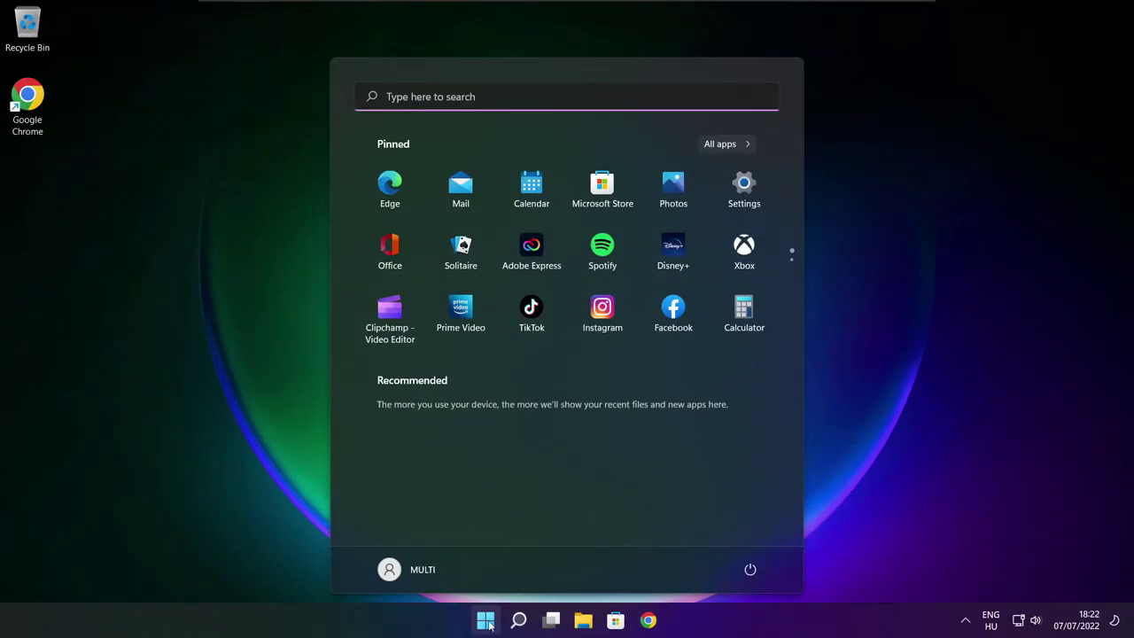
click(750, 572)
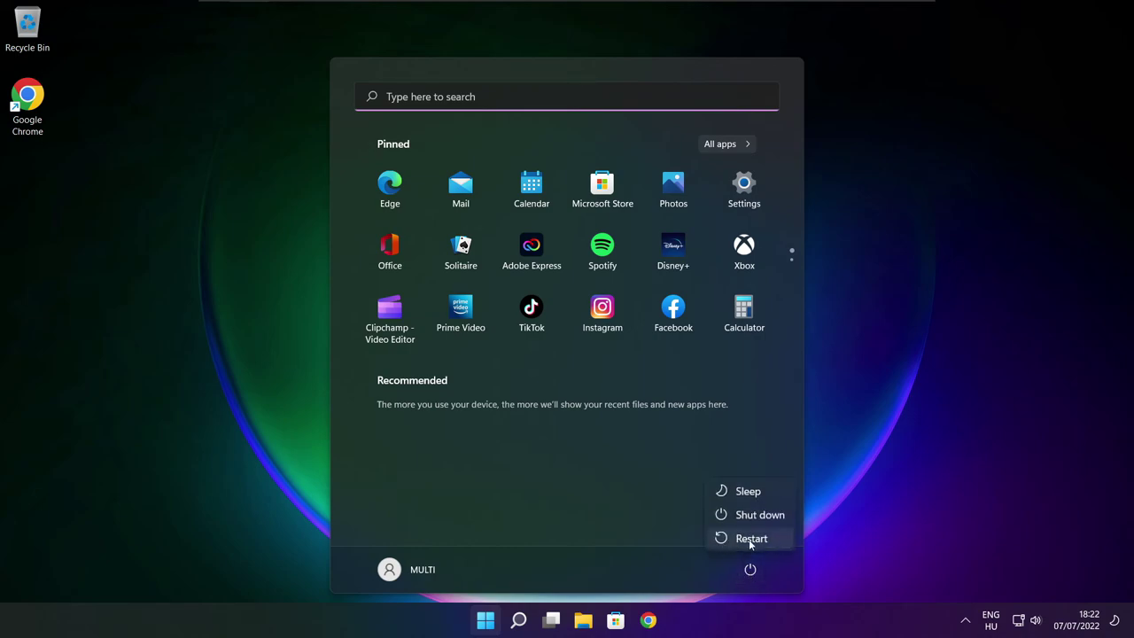
click(755, 539)
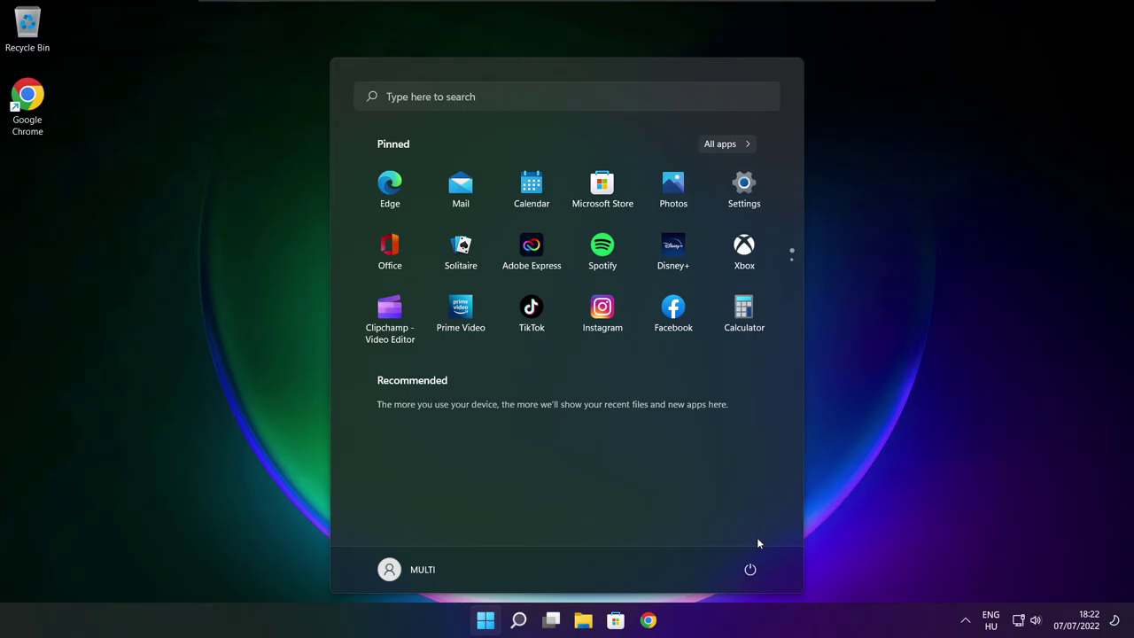